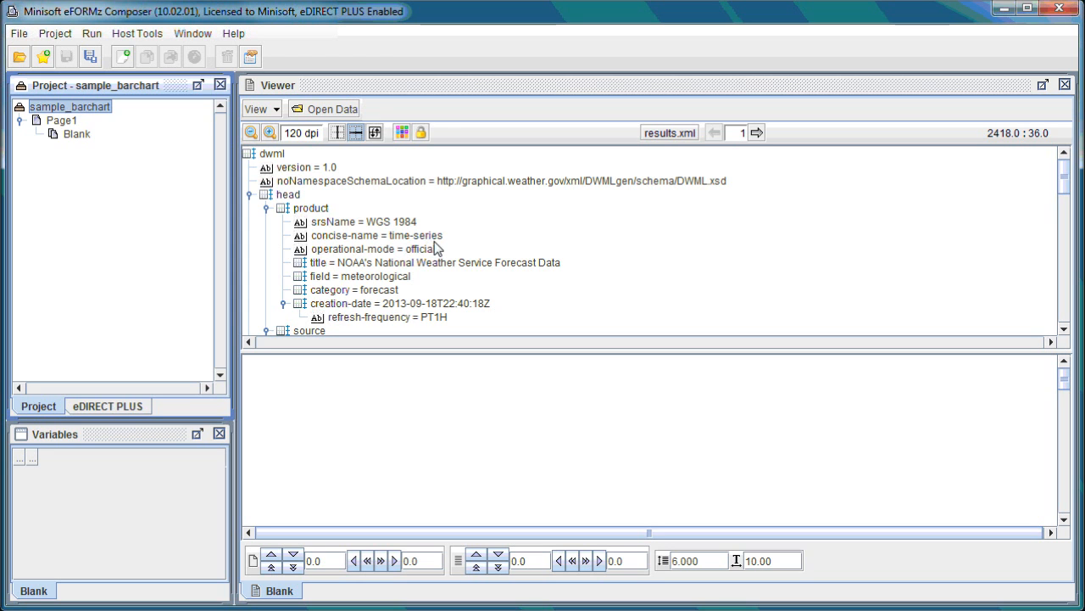
- Add a variable for the first value node under temperature in the XML data, keeping the name value
scroll(435, 246, "down", 20)
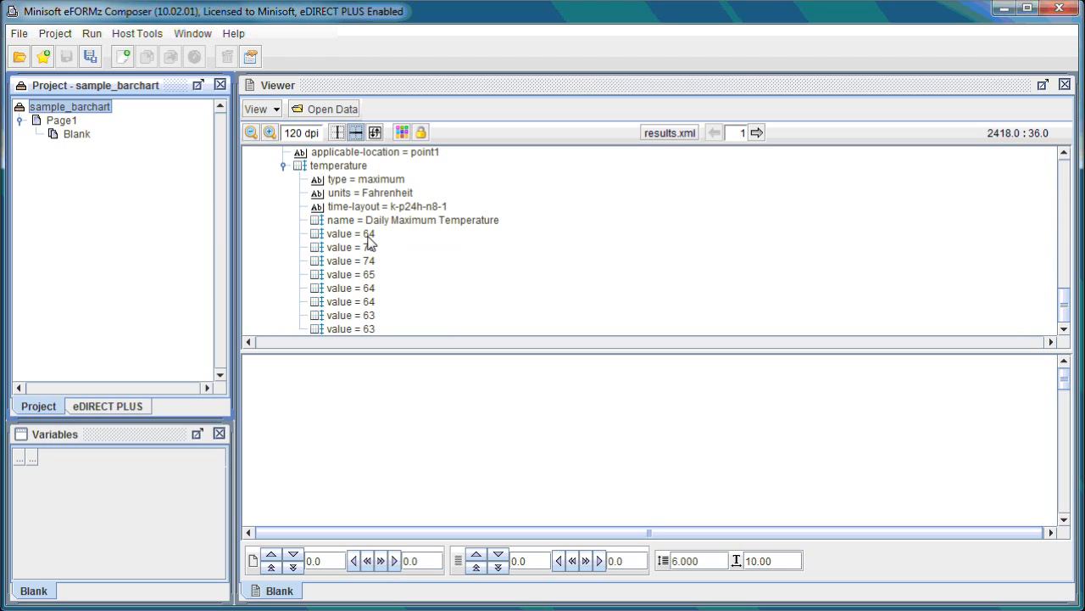
right_click(366, 237)
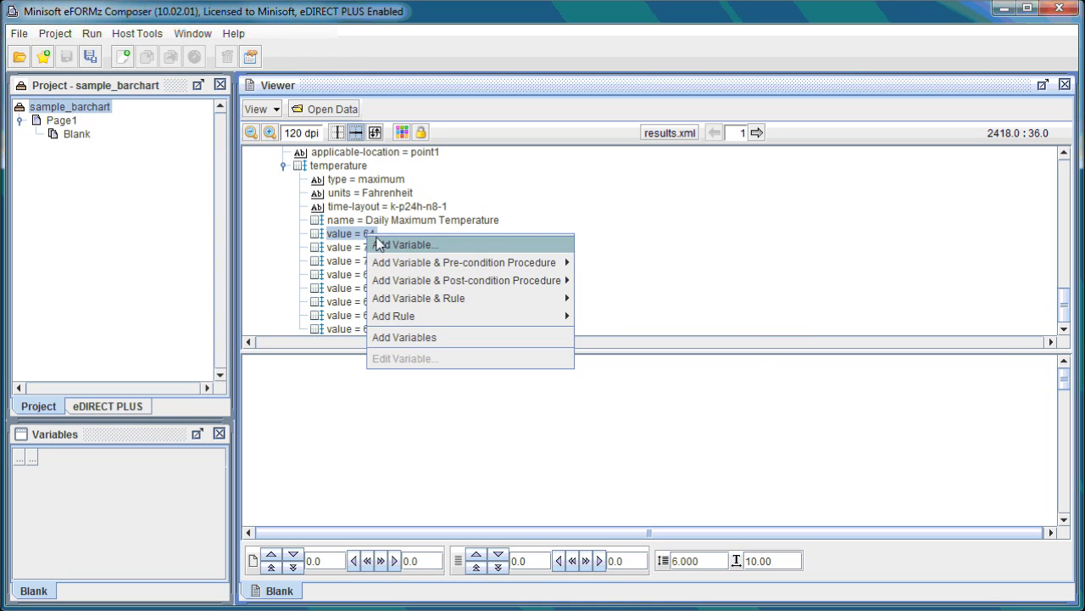
left_click(381, 244)
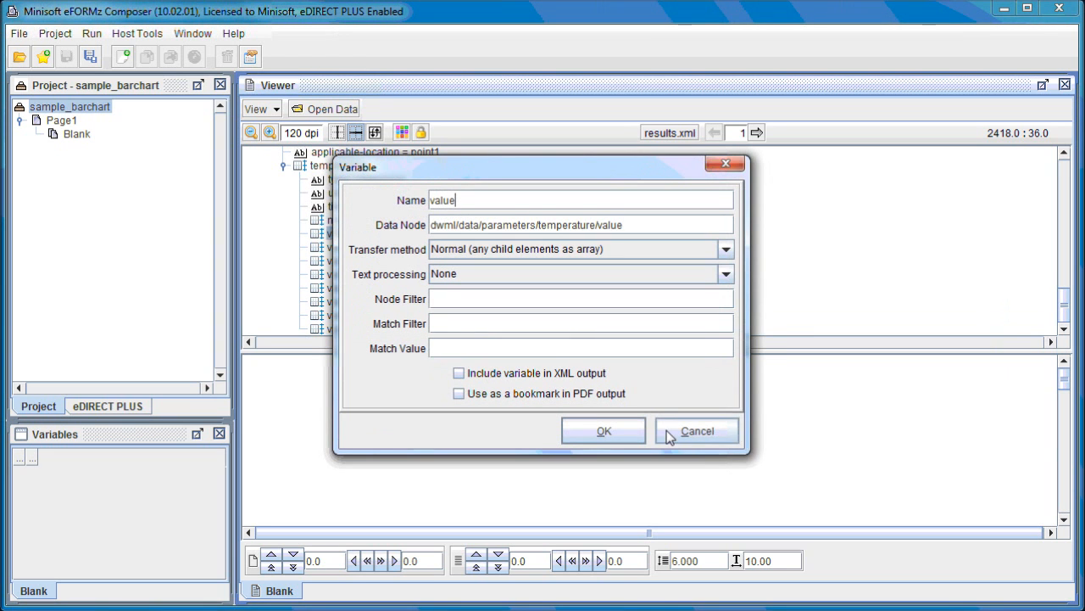
left_click(605, 430)
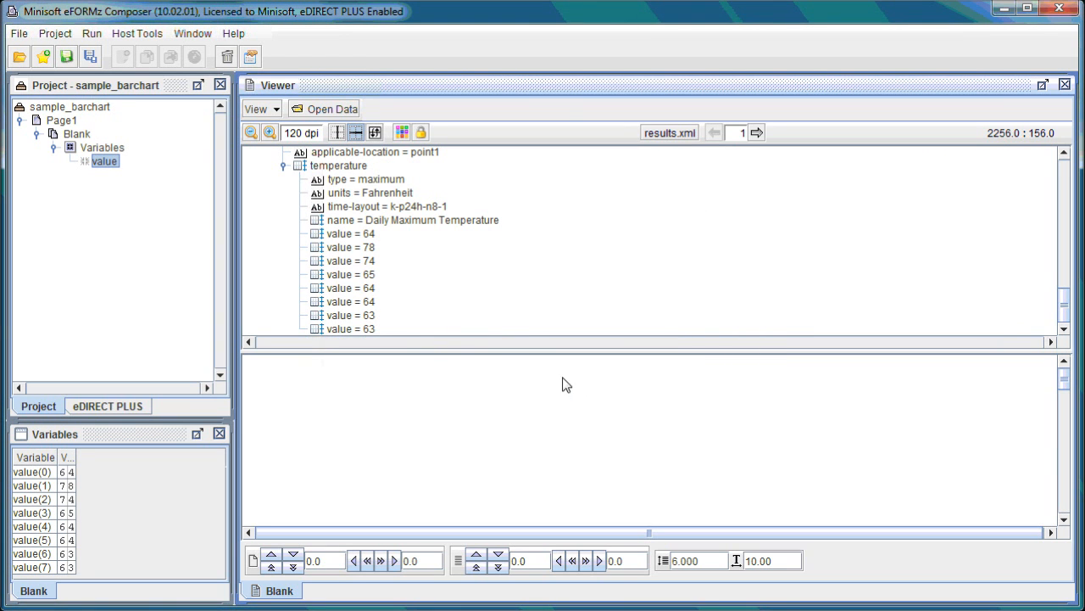
- Add variables for the temperature's name and units nodes, keeping their default names and settings
right_click(403, 222)
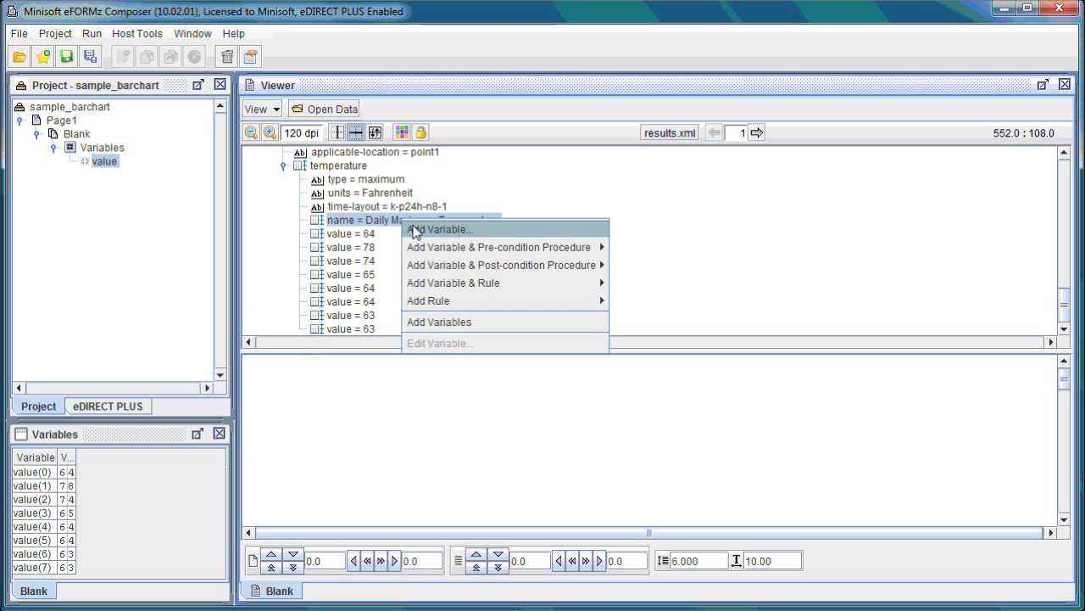
left_click(415, 230)
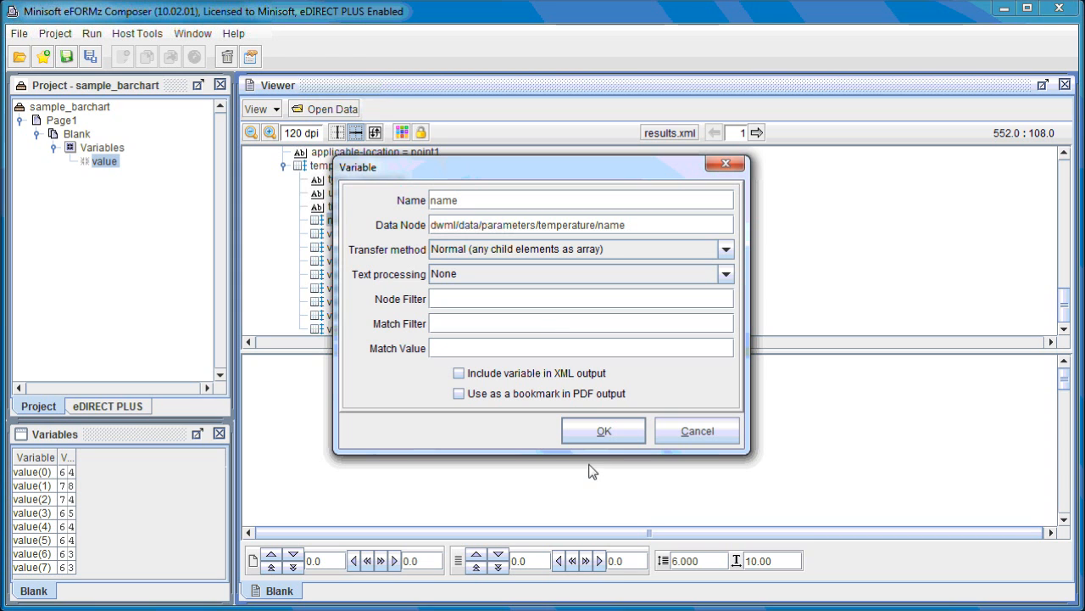
left_click(600, 432)
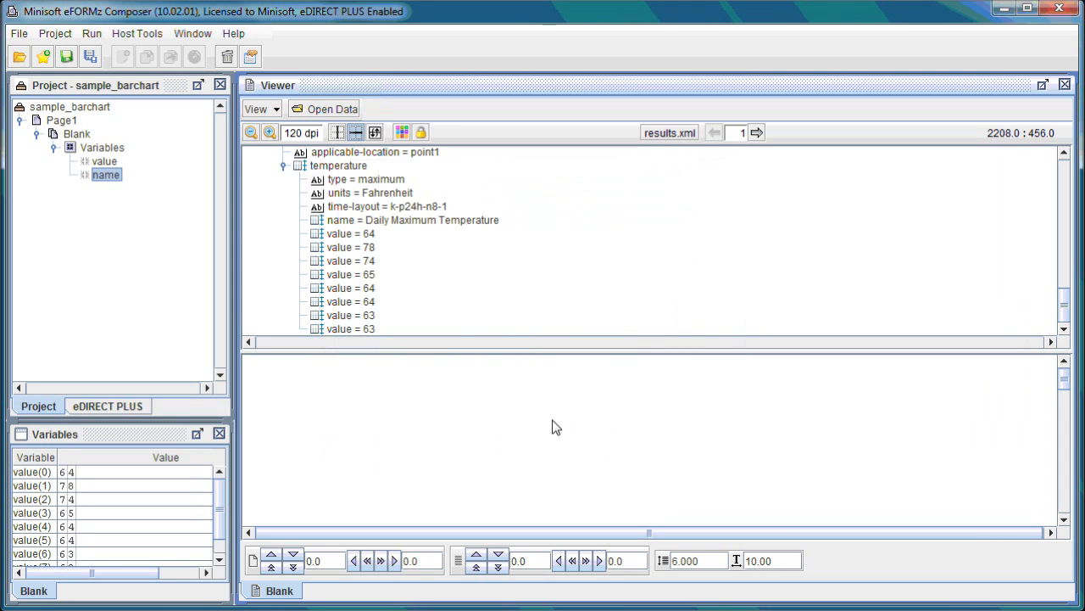
right_click(396, 197)
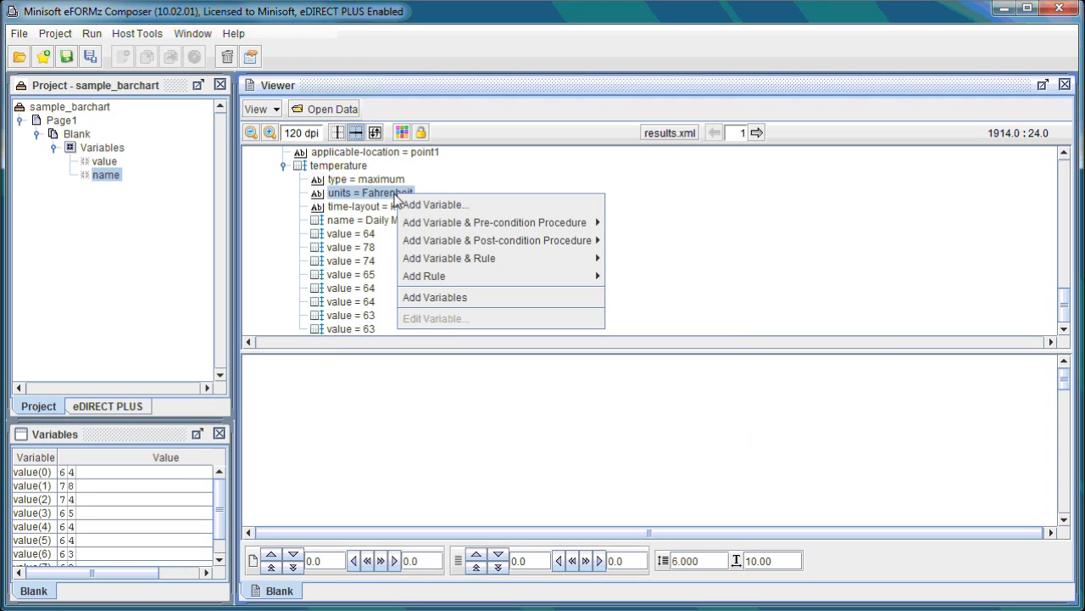
left_click(428, 205)
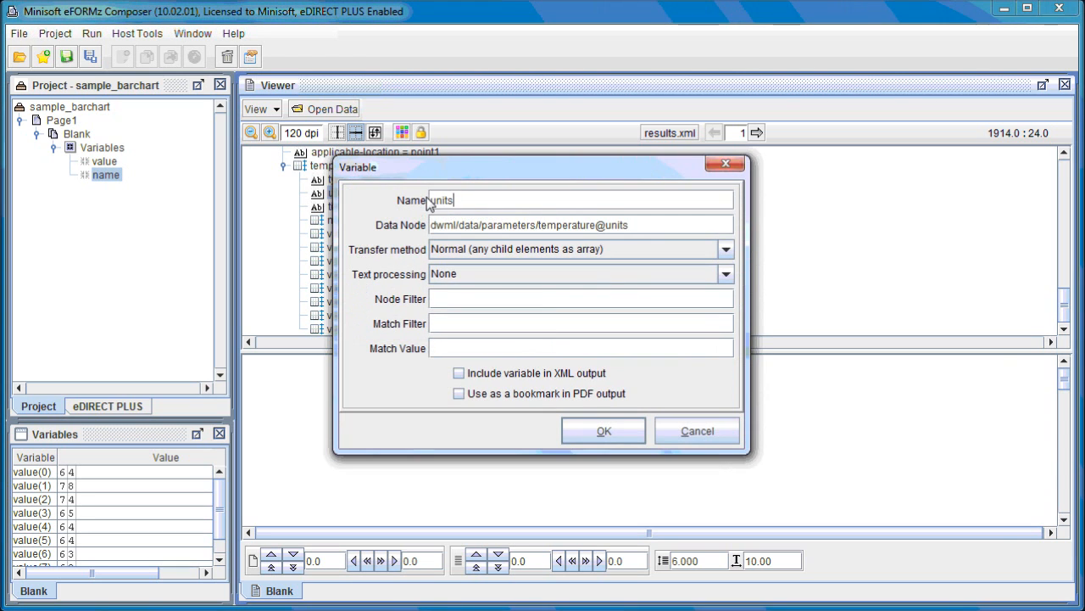
left_click(601, 432)
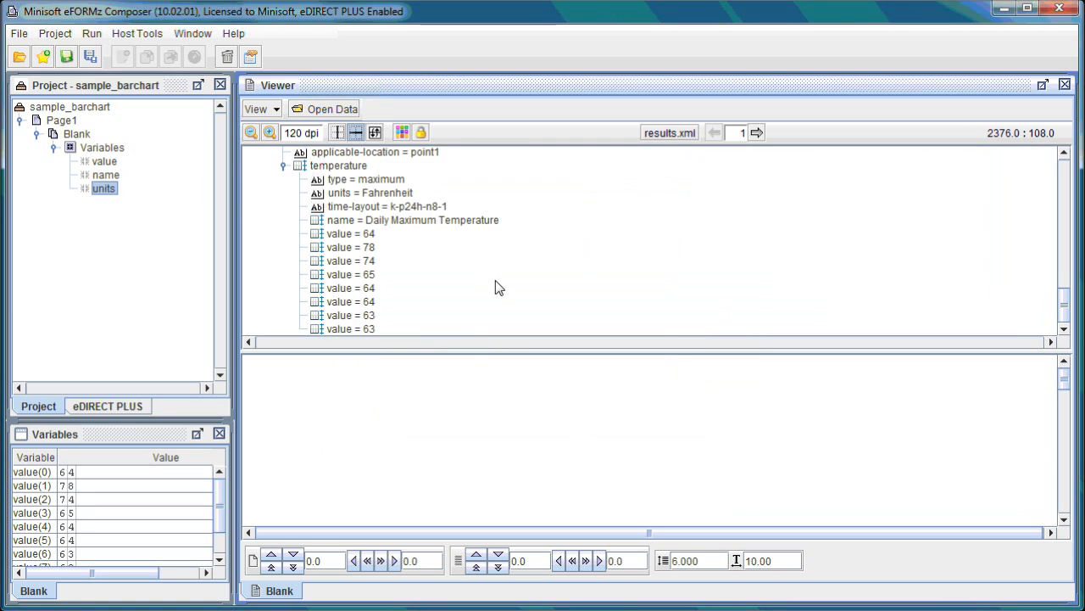
- Add a variable for the first start-valid-time node under time-layout and check its array values
scroll(497, 286, "up", 5)
scroll(505, 289, "up", 1)
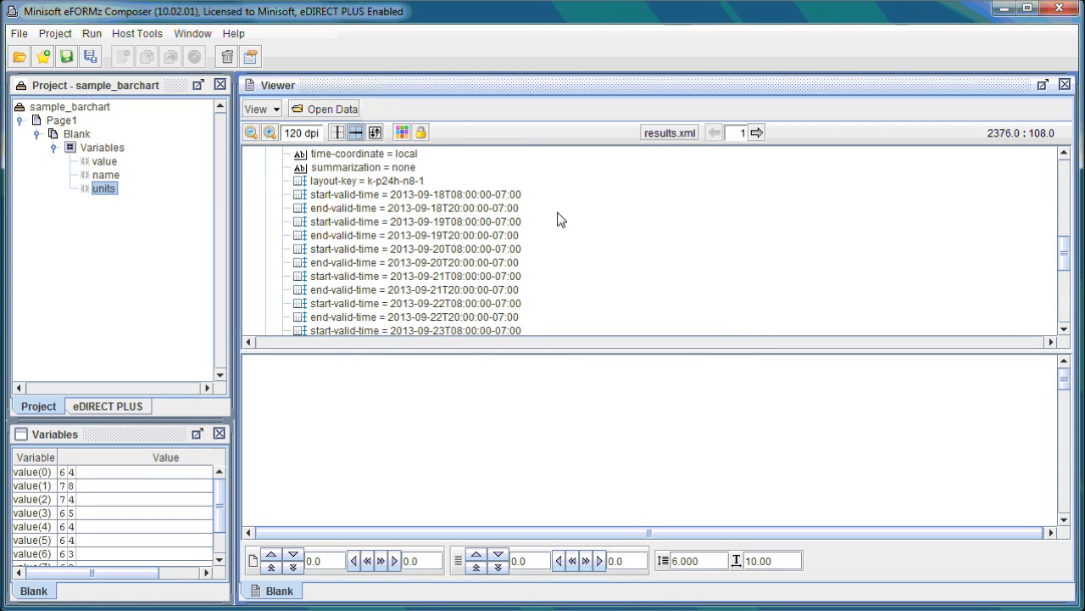
right_click(402, 198)
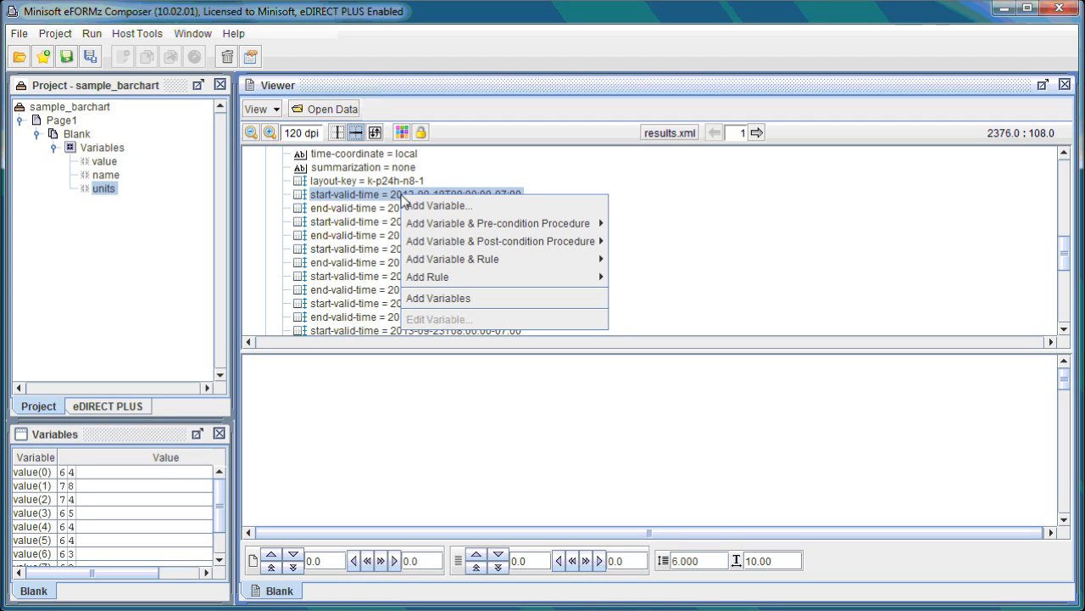
left_click(438, 206)
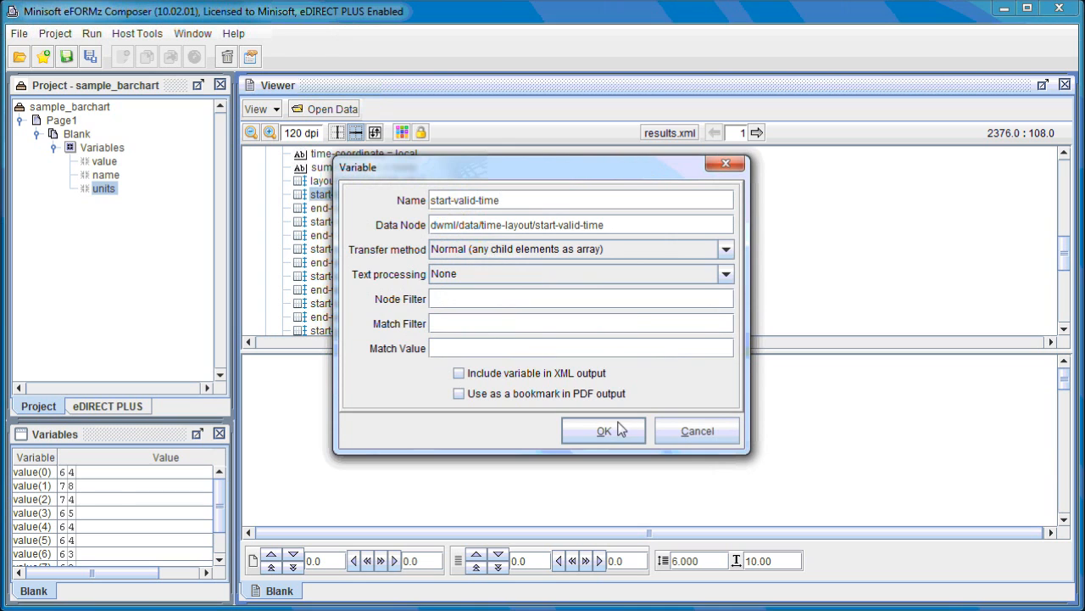
left_click(604, 430)
left_click_drag(219, 495, 223, 531)
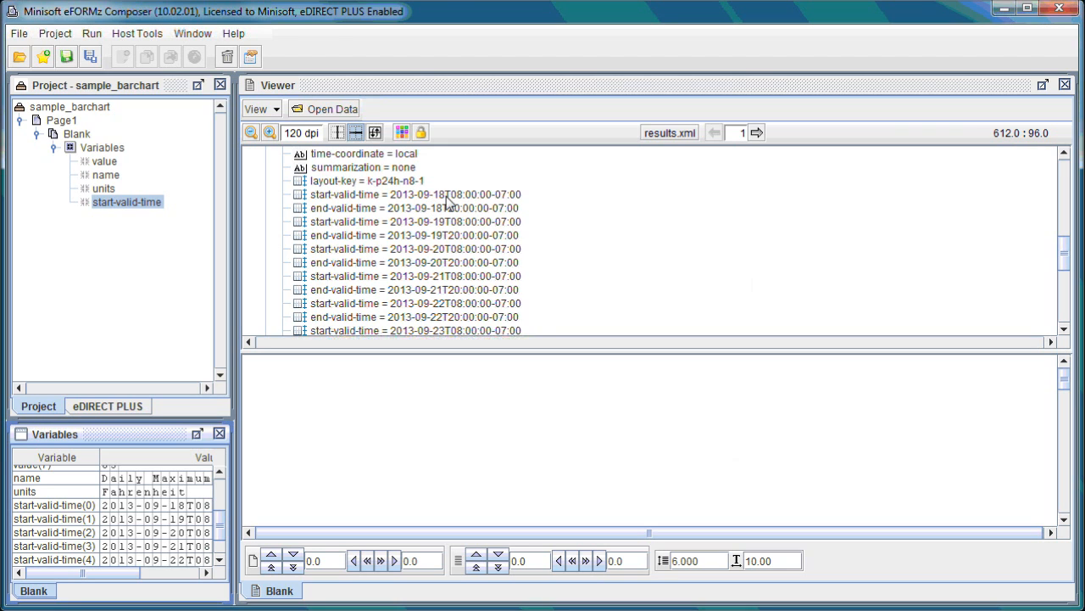
- Add a Substring function to the start-valid-time variable, starting at character position 5 for 5 characters
right_click(117, 215)
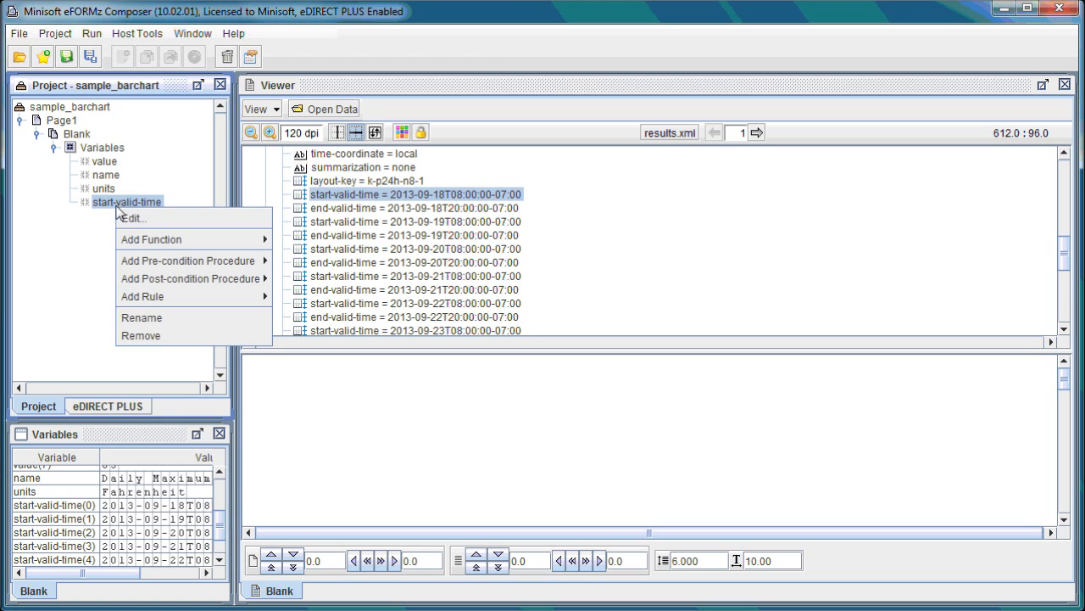
mouse_move(192, 237)
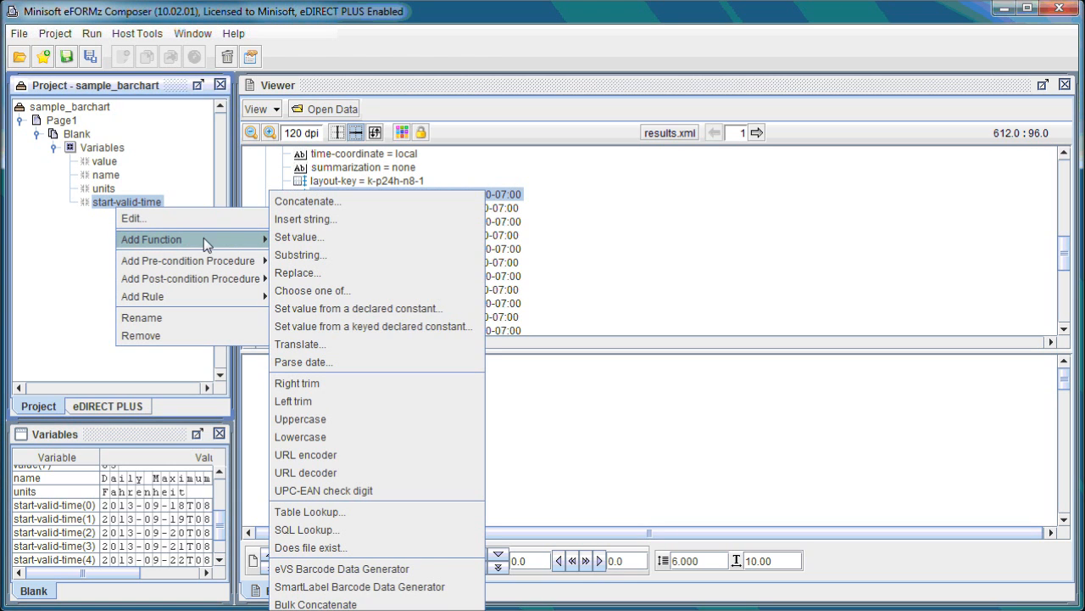
left_click(298, 254)
double_click(447, 291)
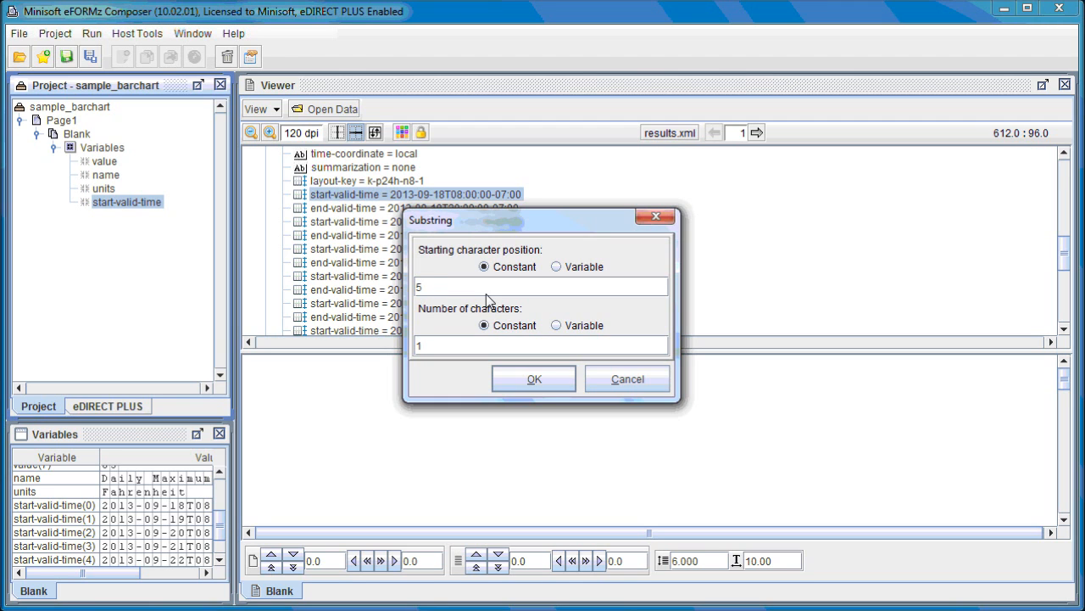
left_click(430, 344)
key("BackSpace")
type("5")
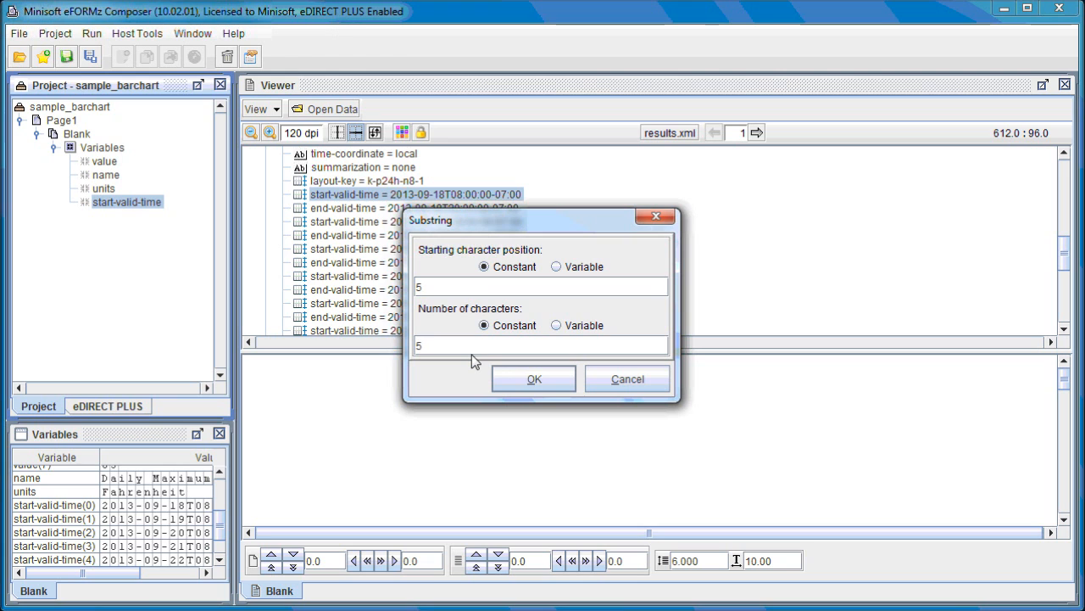
left_click(533, 379)
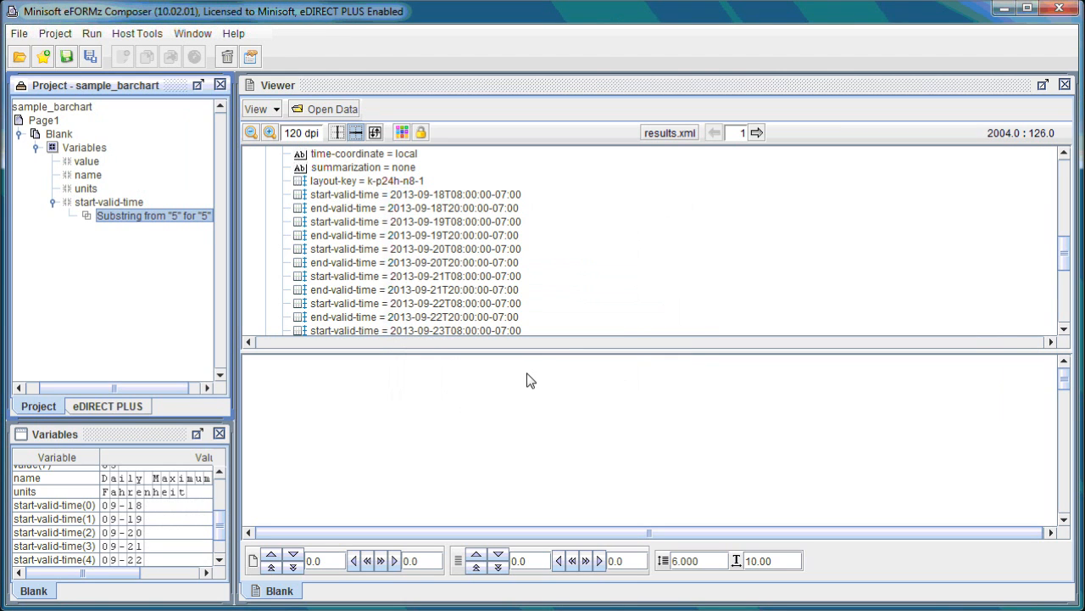
left_click(146, 440)
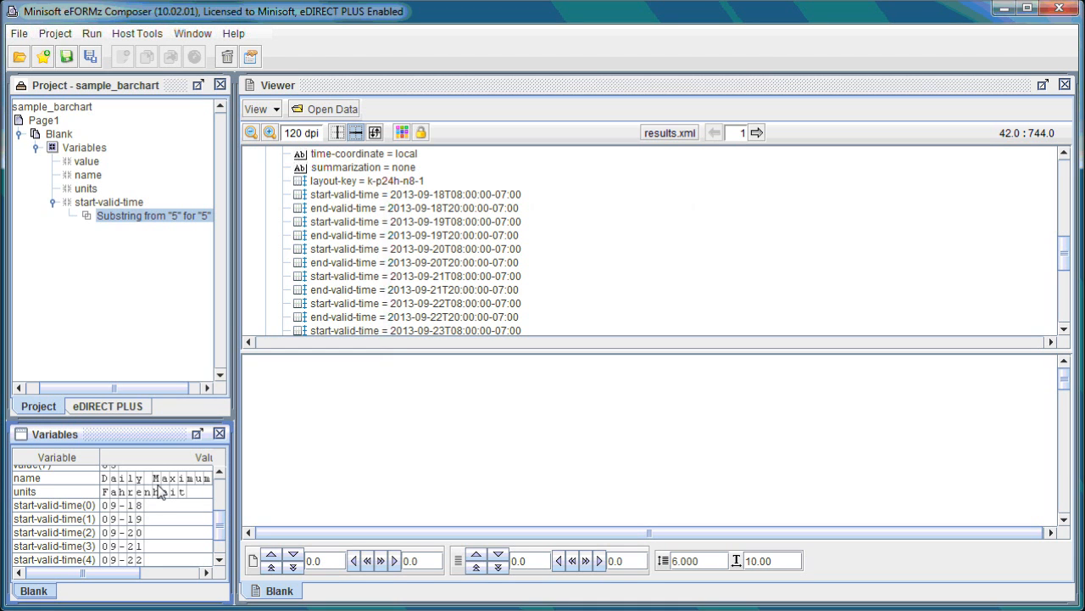
- Add a Concatenate function to the name variable that appends the units variable, and check the combined value
left_click(94, 178)
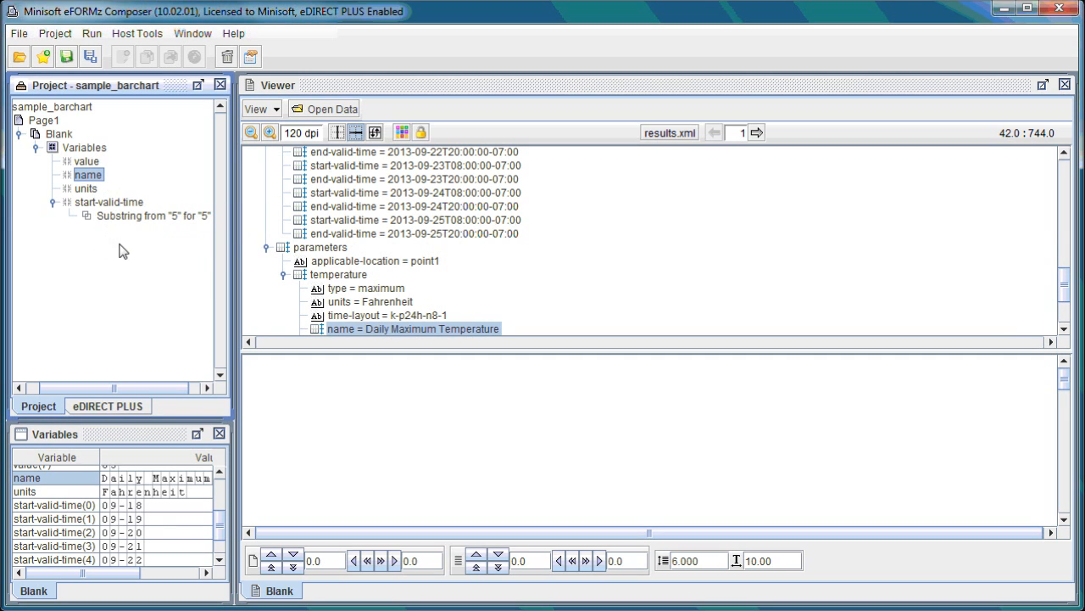
right_click(99, 180)
mouse_move(166, 211)
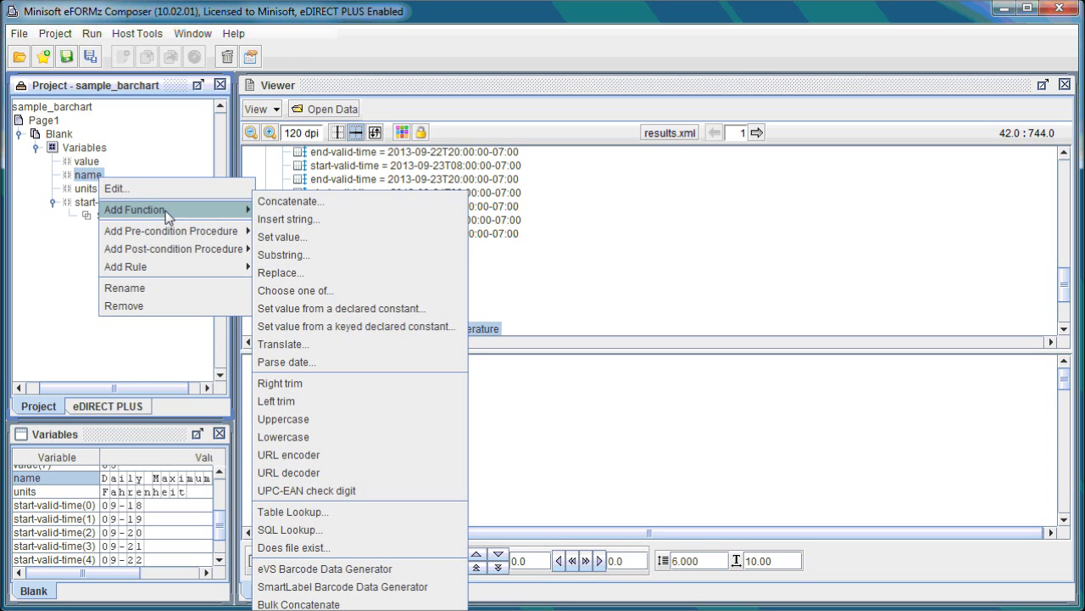
left_click(287, 202)
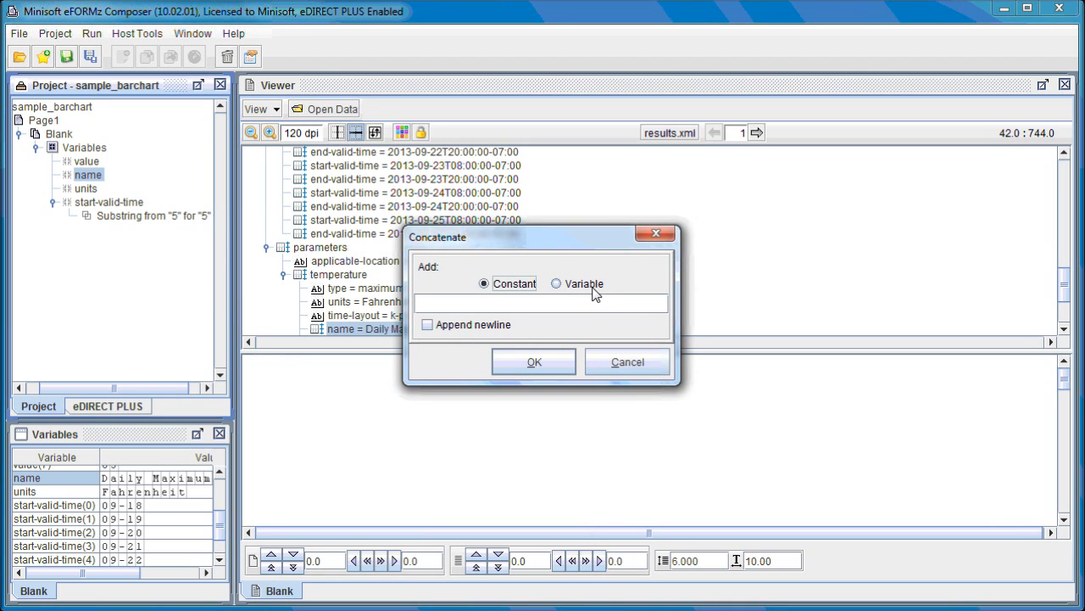
left_click(595, 293)
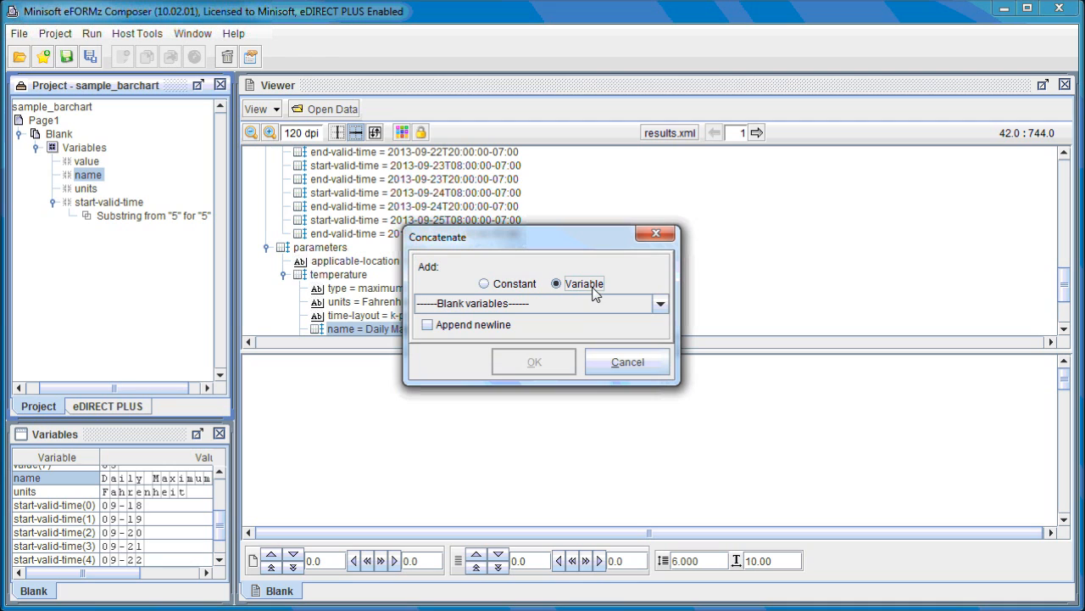
left_click(565, 304)
left_click(464, 370)
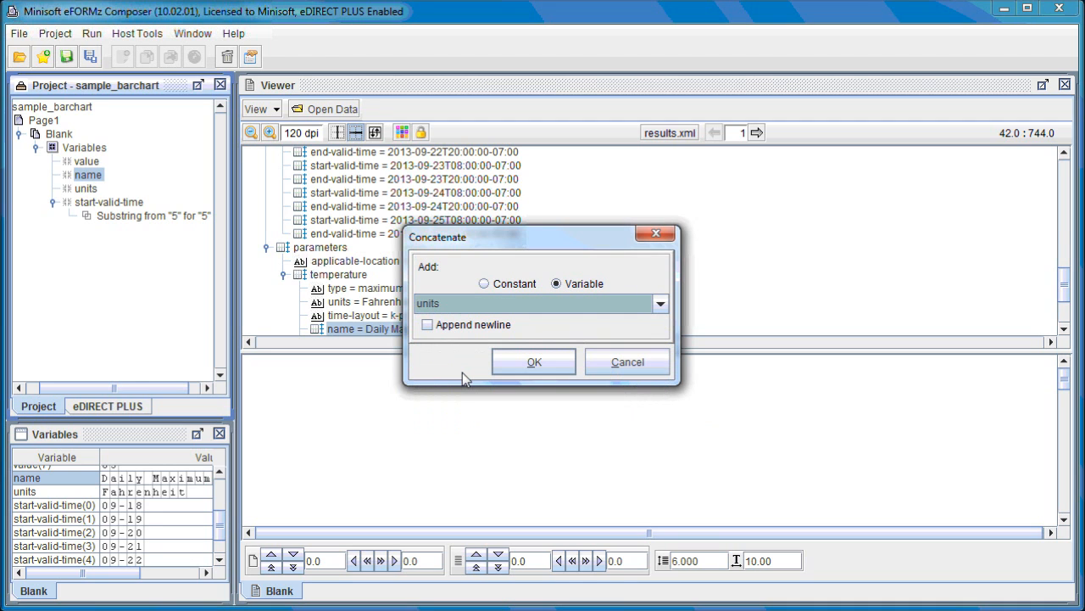
left_click(520, 358)
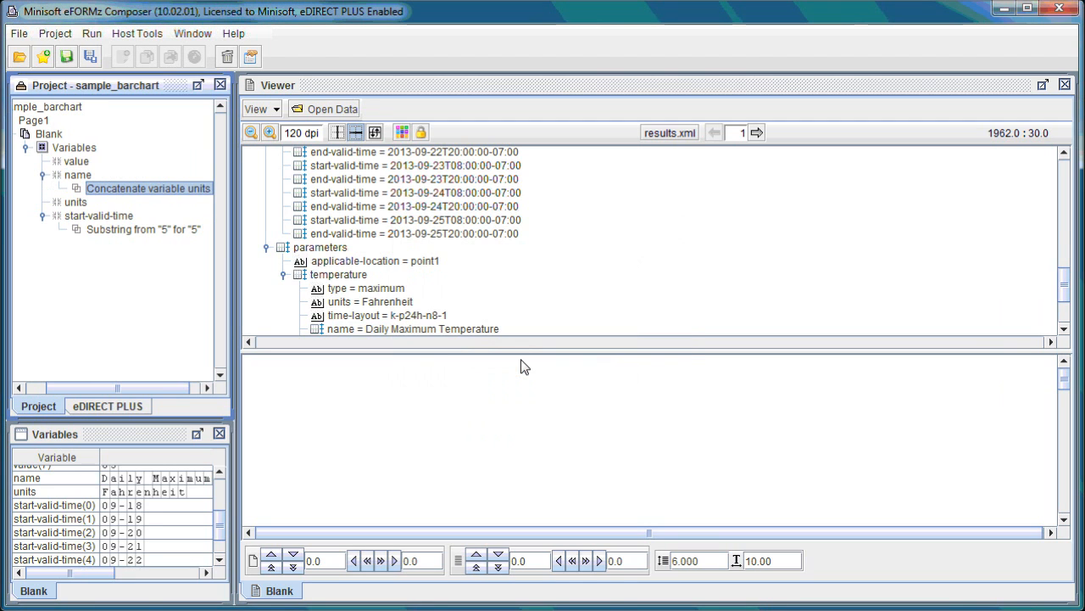
left_click_drag(97, 575, 183, 568)
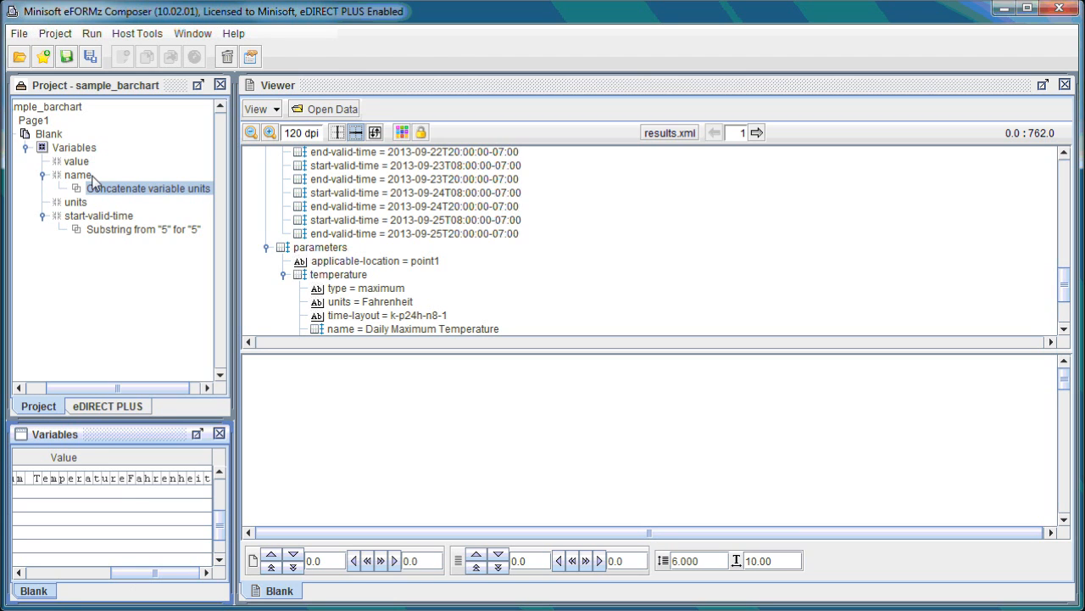
- Add an Insert String function to the name variable with constant 25 as the inserted text and "(" as the character position
mouse_move(78, 175)
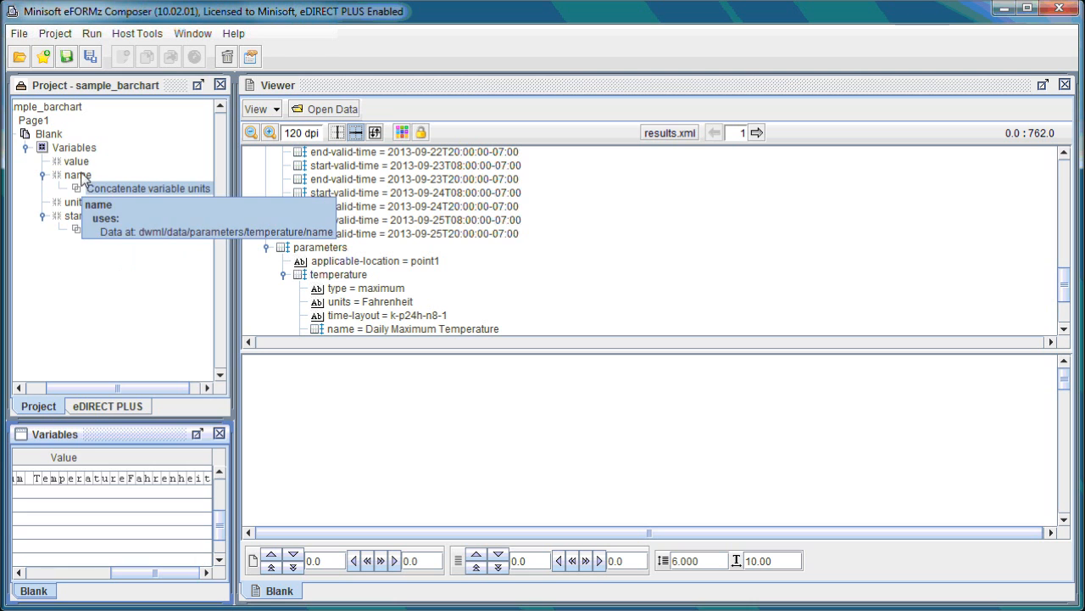
right_click(87, 179)
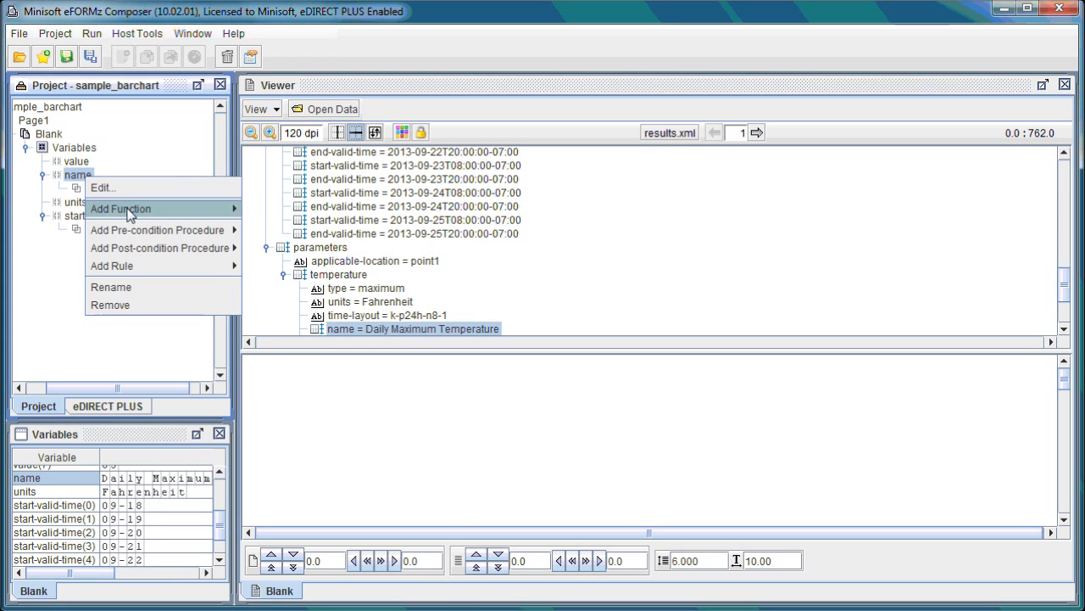
mouse_move(148, 215)
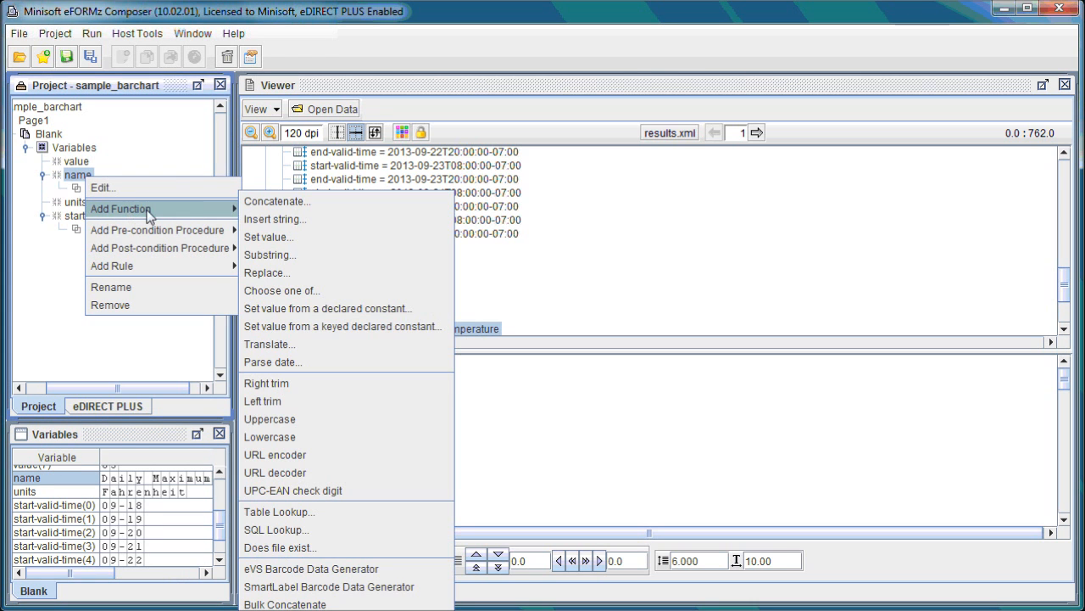
left_click(289, 218)
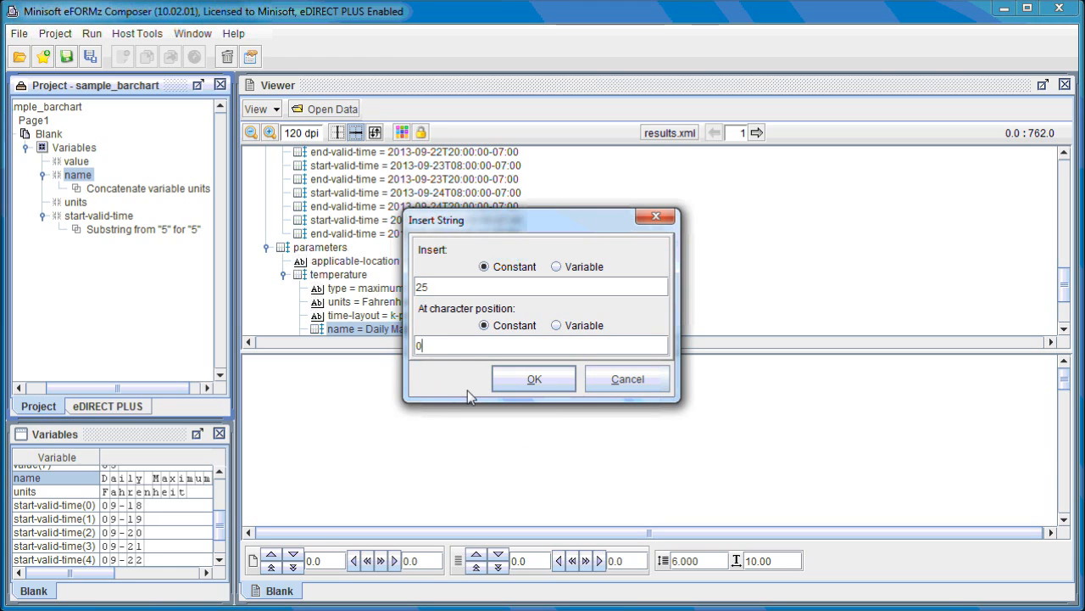
left_click_drag(436, 349, 407, 360)
left_click(522, 376)
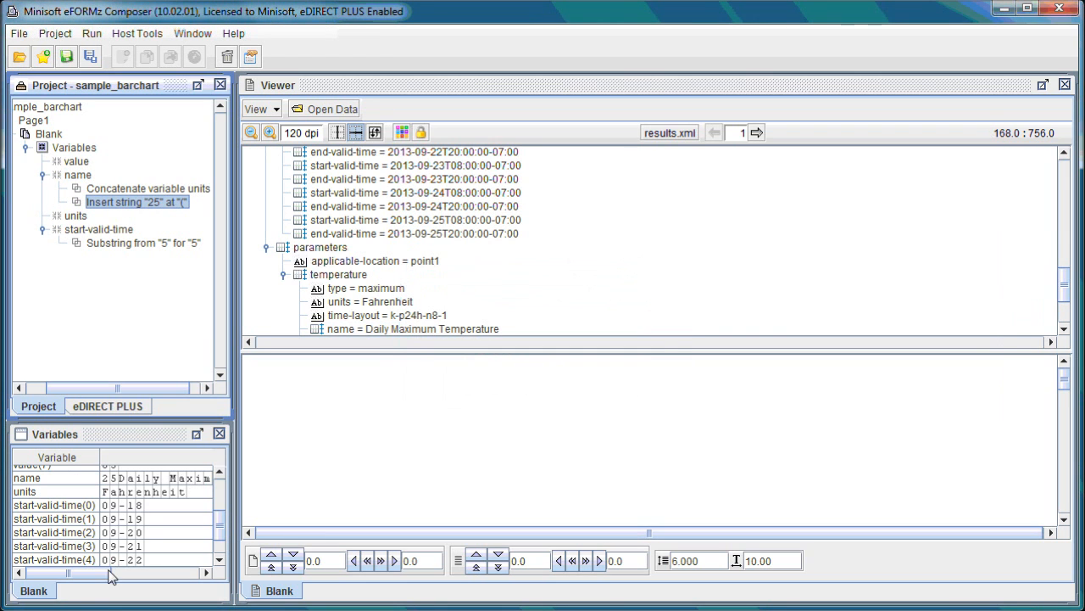
- Correct the name variable's Insert String function to insert "(" at character position 25, and check the resulting value
double_click(171, 206)
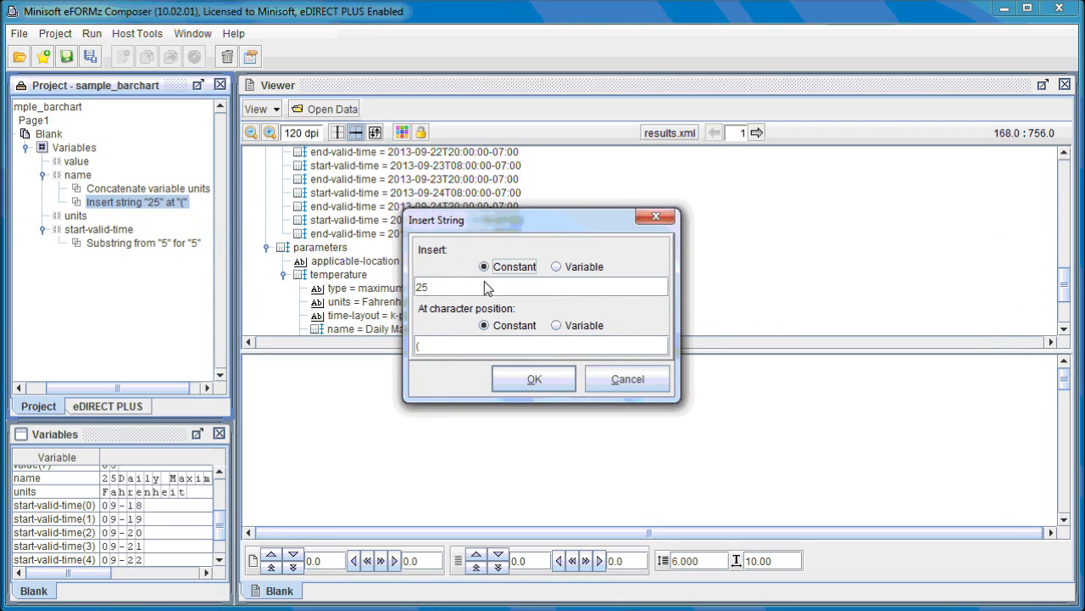
double_click(434, 288)
type("25")
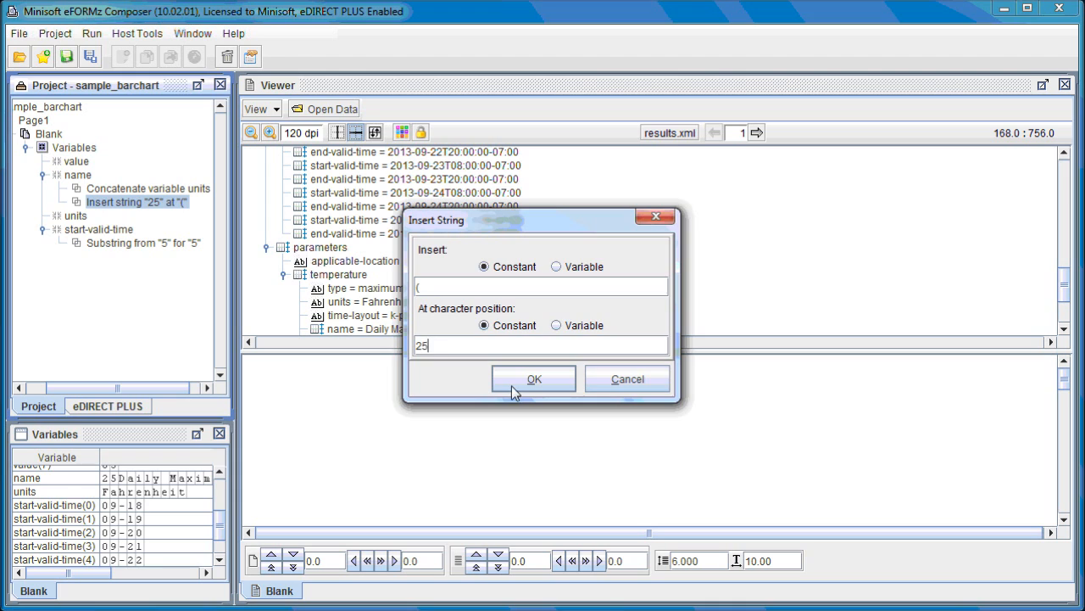
left_click(511, 386)
left_click_drag(72, 573, 170, 552)
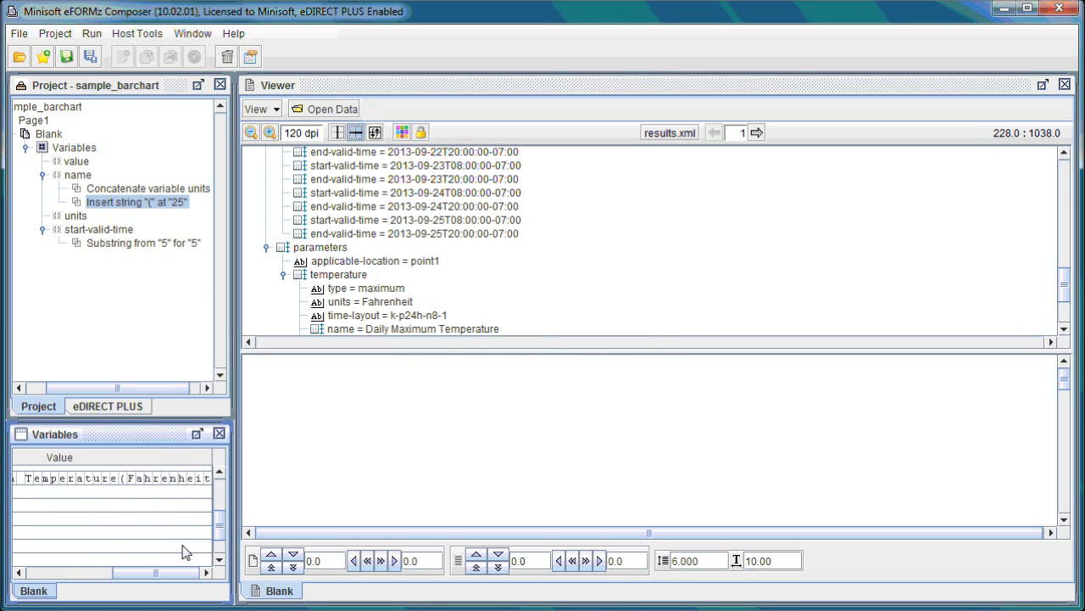
- Add a leading space to the "(" inserted at position 25 in the name variable, and check the resulting value
double_click(178, 202)
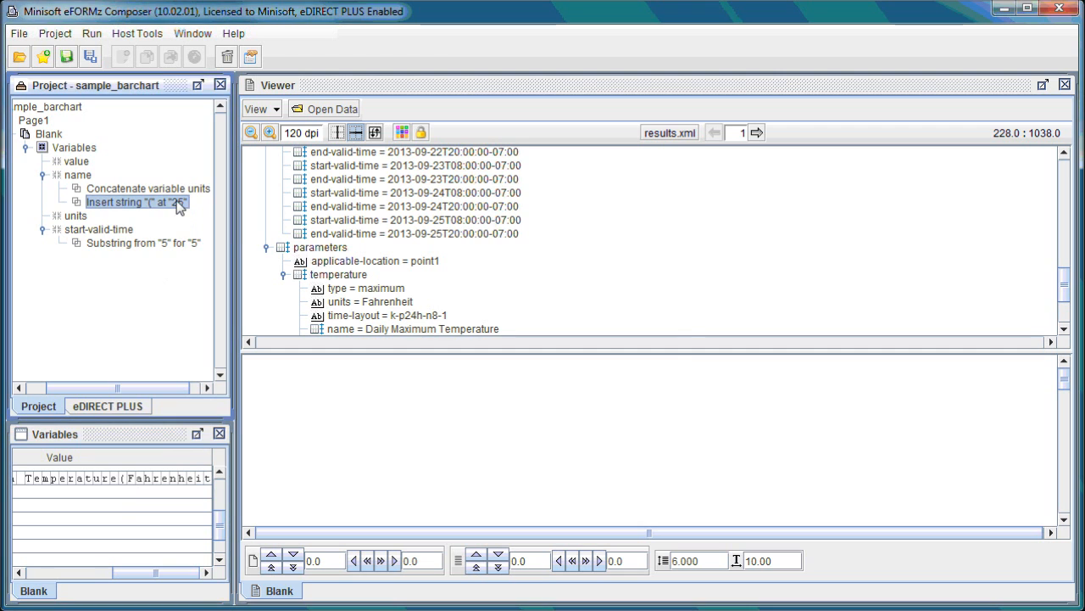
left_click(421, 288)
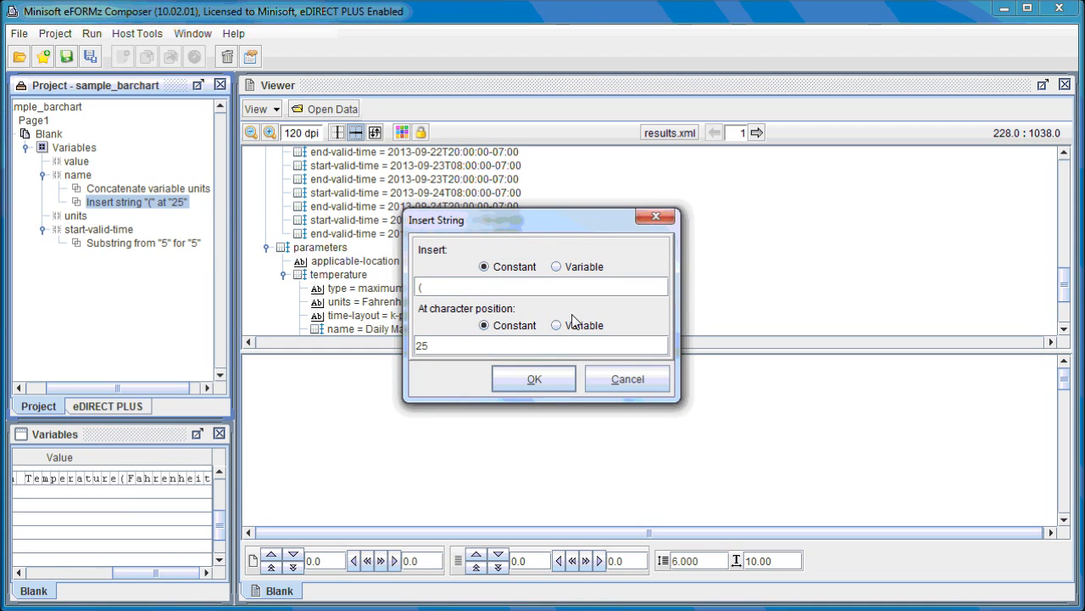
left_click(505, 381)
left_click_drag(163, 577, 166, 577)
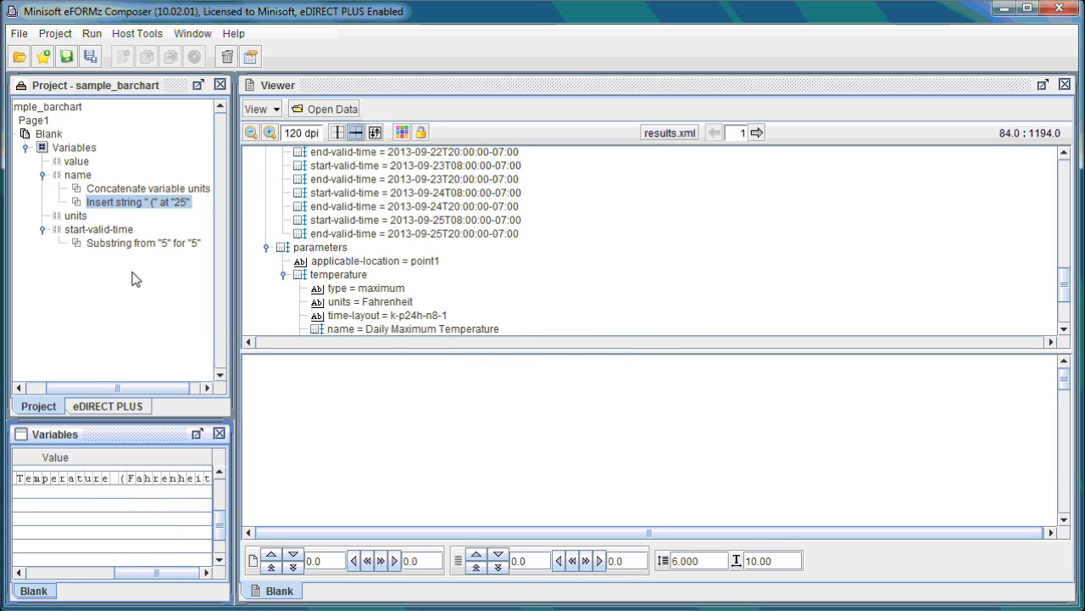
- Add an Insert String function to the name variable that inserts ")" at character position 40, and check the full value
right_click(89, 176)
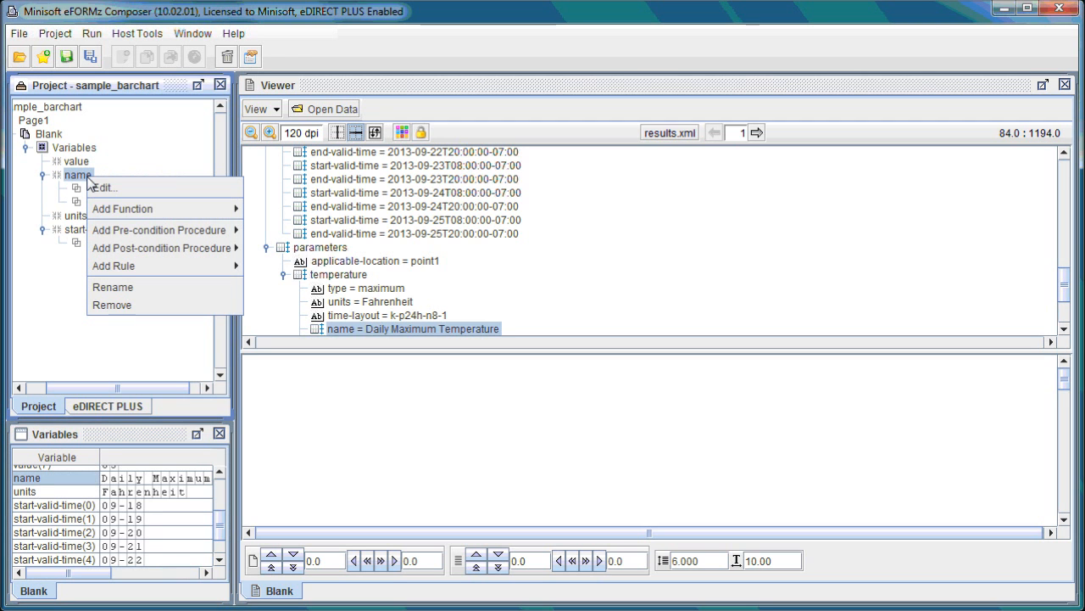
mouse_move(167, 214)
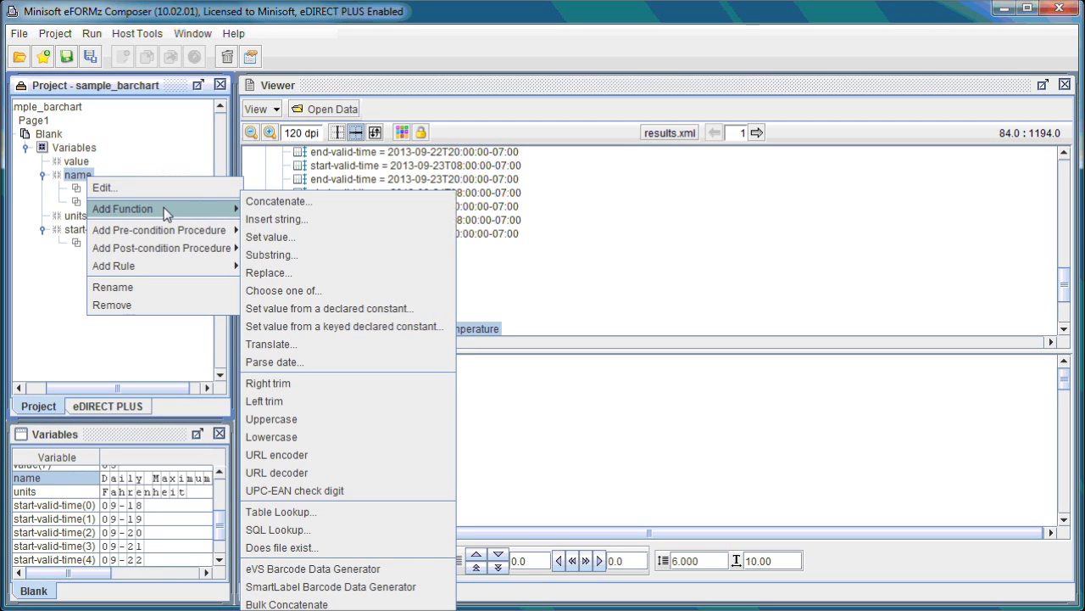
left_click(274, 219)
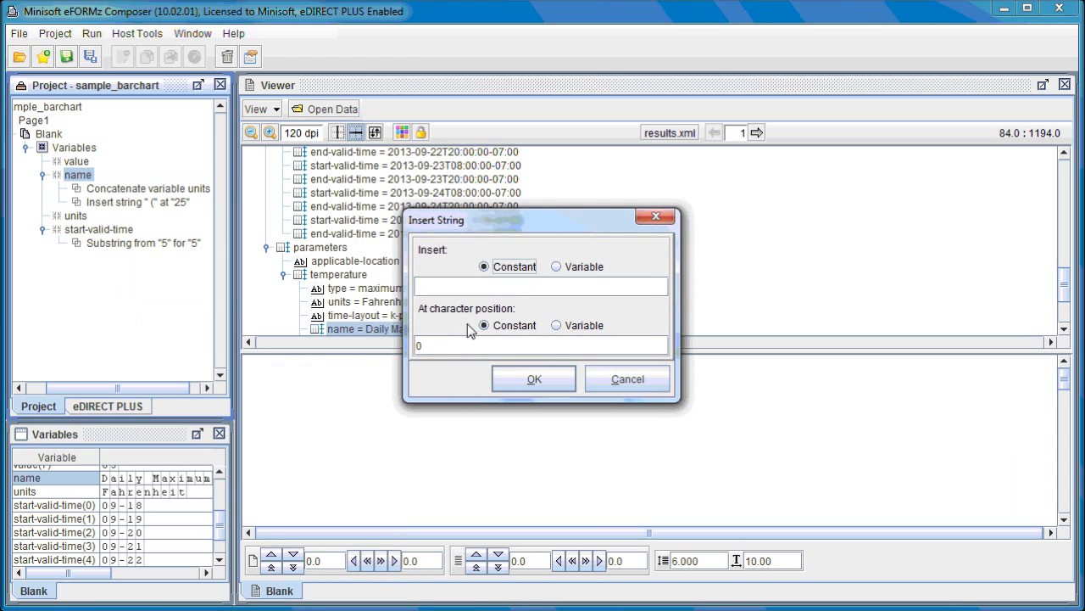
double_click(440, 341)
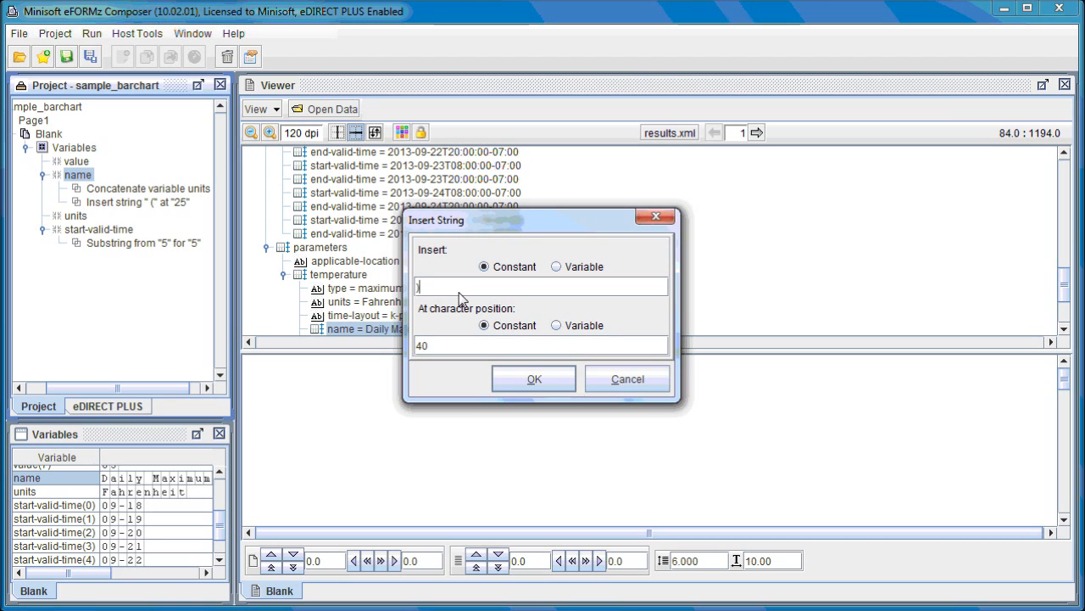
left_click(526, 379)
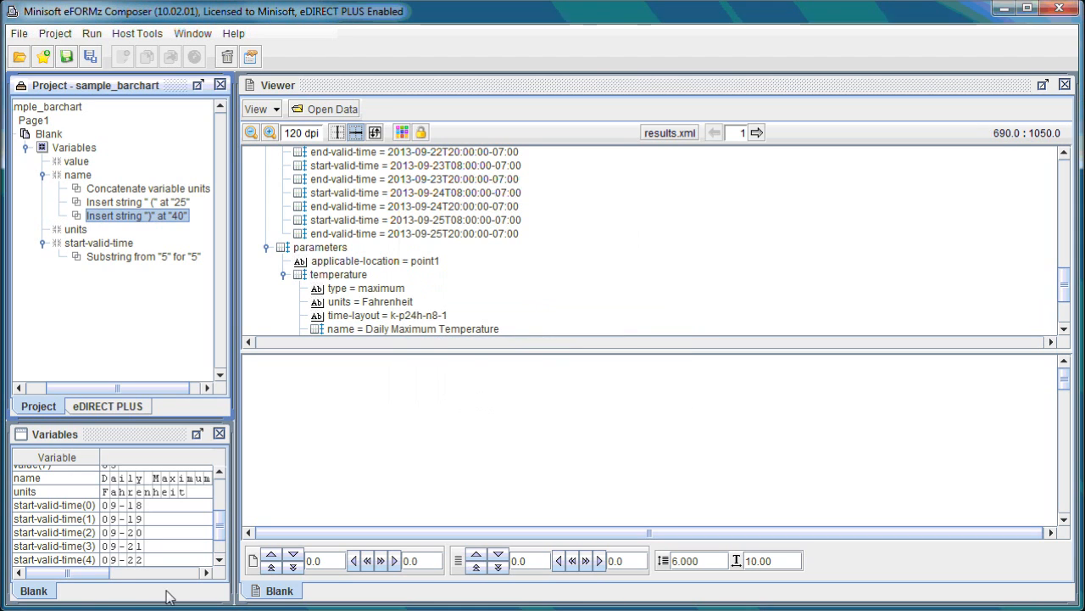
left_click_drag(97, 574, 214, 580)
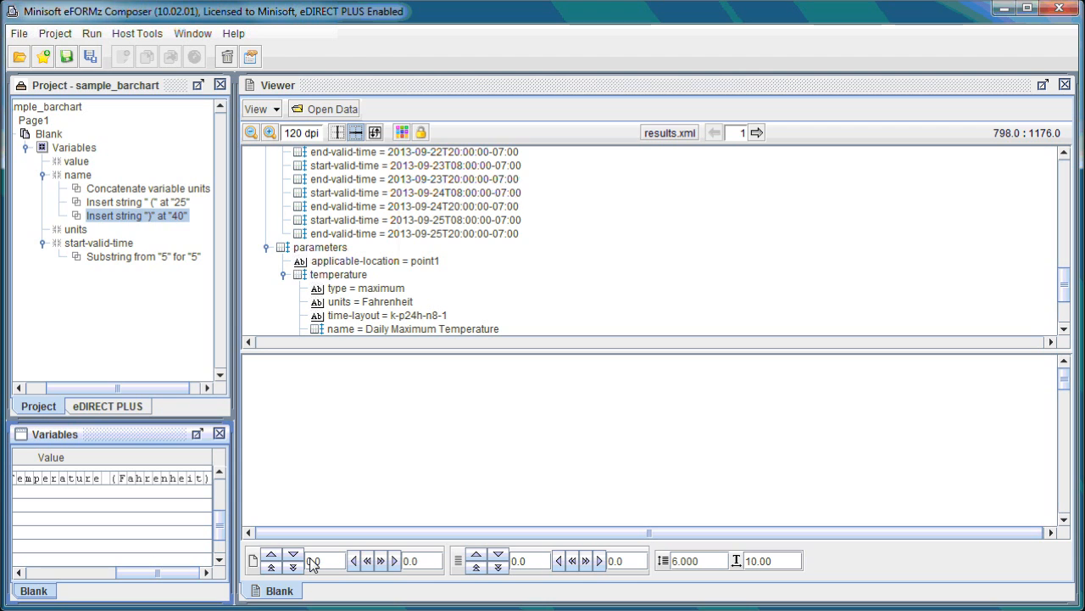
left_click_drag(169, 574, 70, 556)
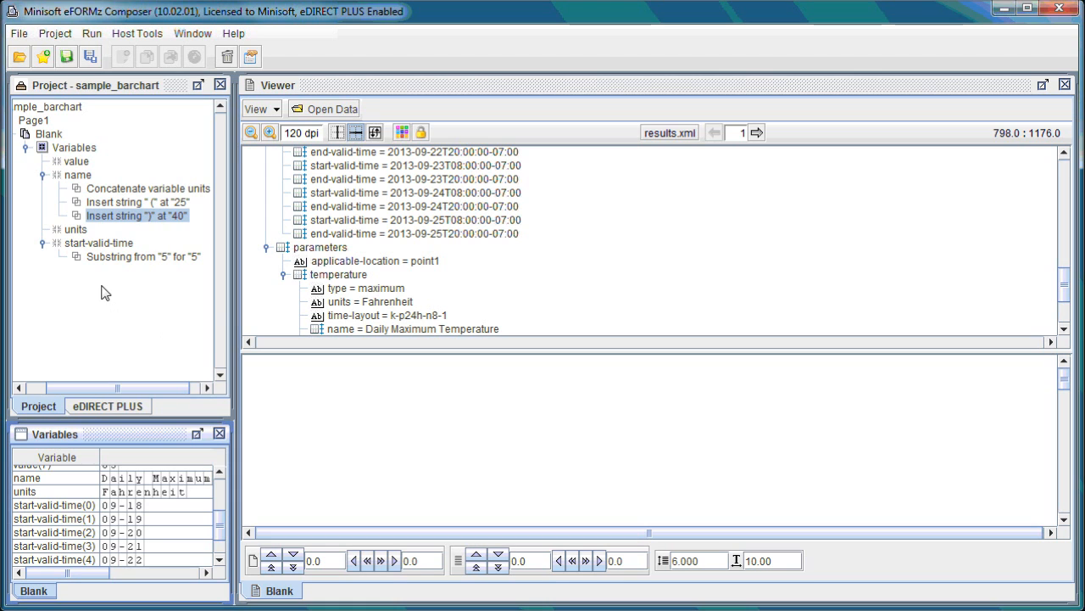
- Add a Paragraph document component with default properties to the Blank form
right_click(64, 136)
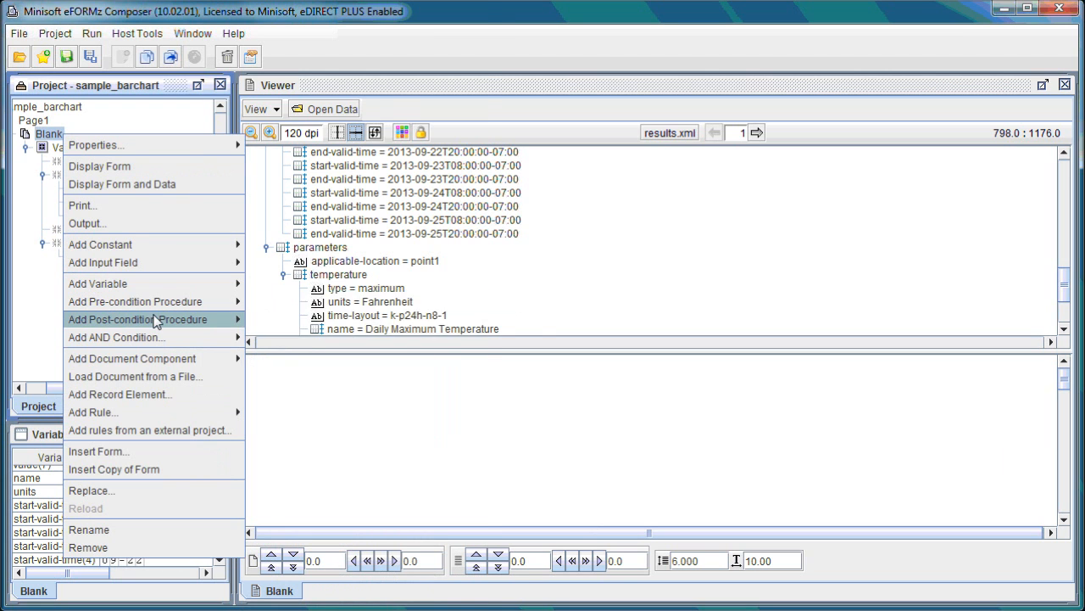
mouse_move(190, 364)
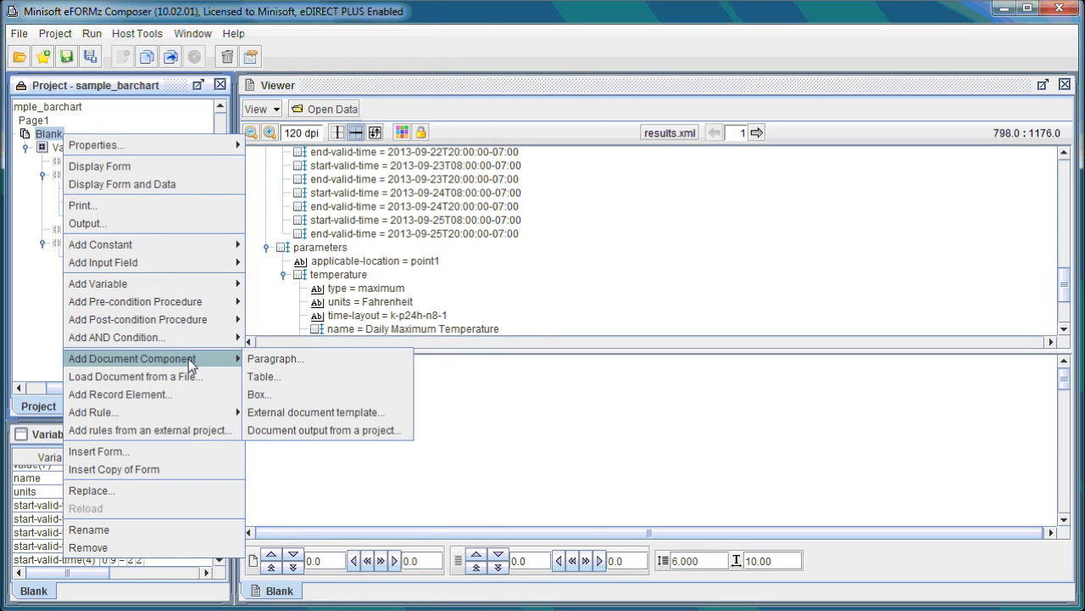
left_click(275, 359)
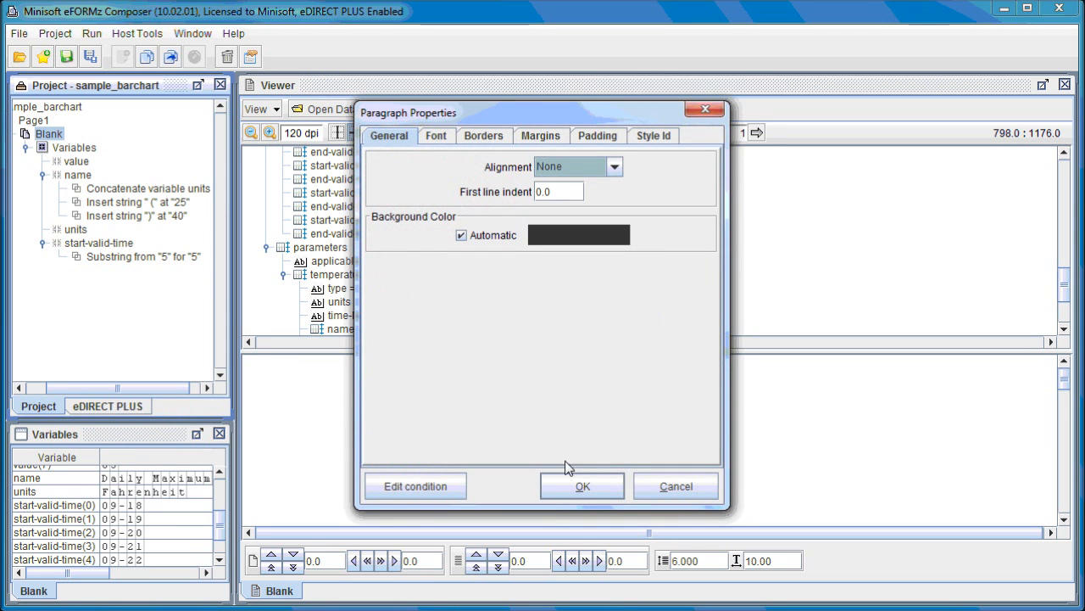
left_click(569, 488)
right_click(99, 288)
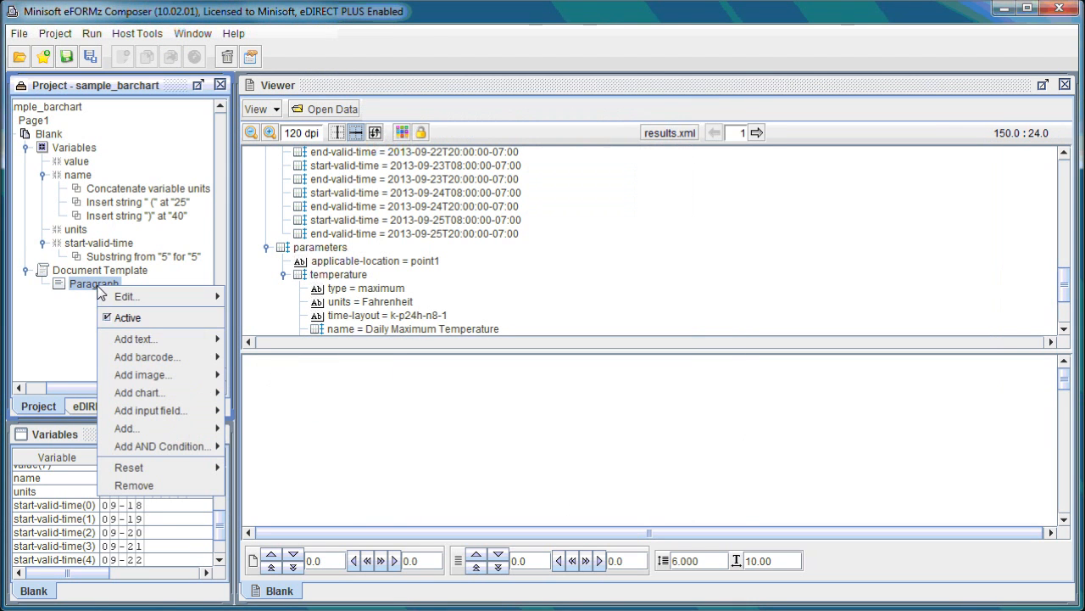
mouse_move(192, 388)
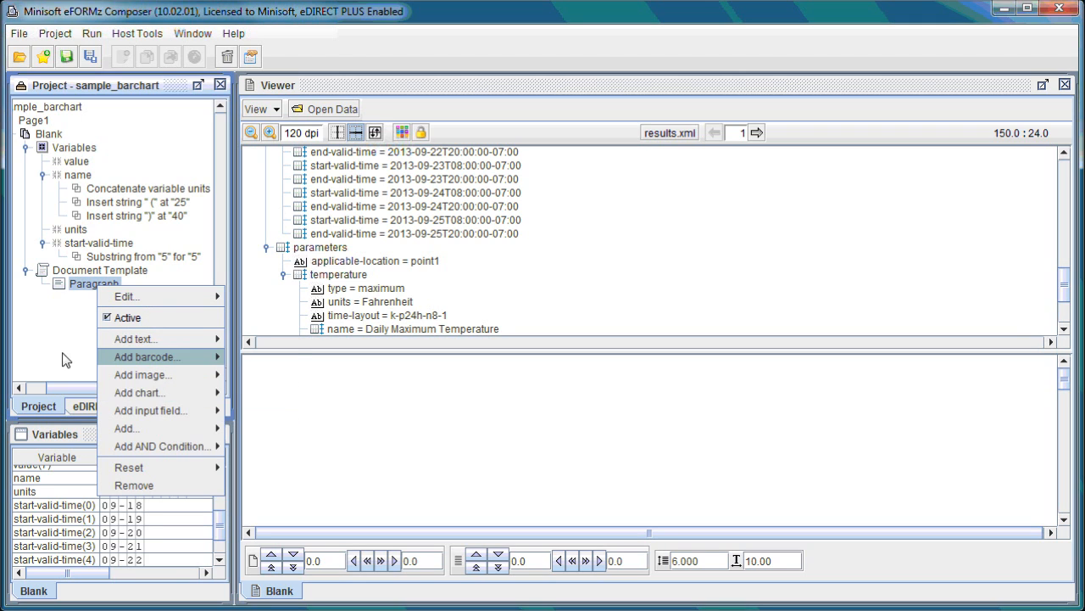
left_click(87, 332)
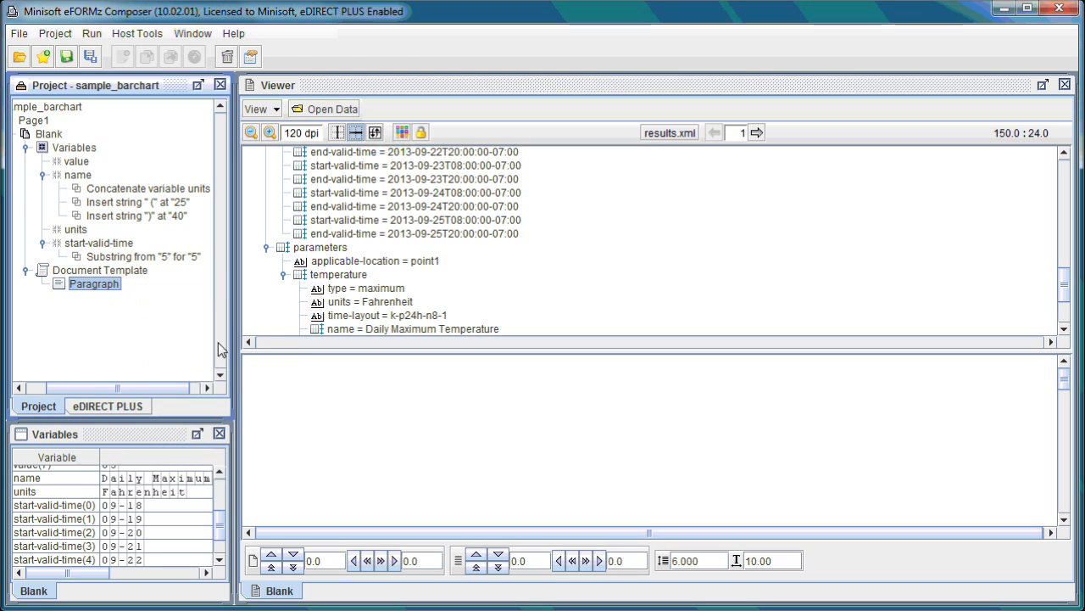
right_click(288, 370)
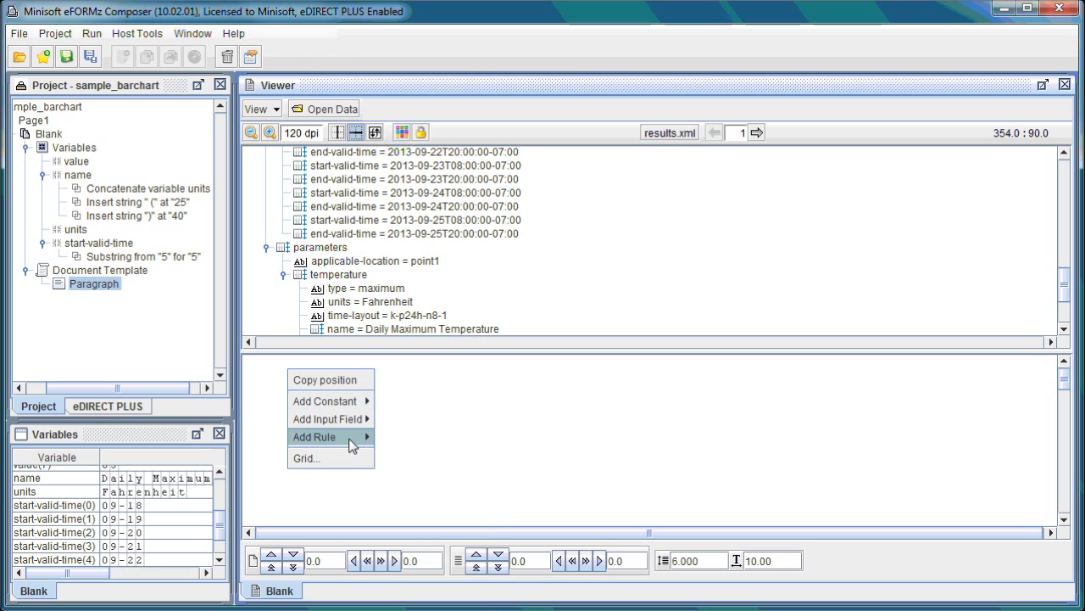
mouse_move(348, 439)
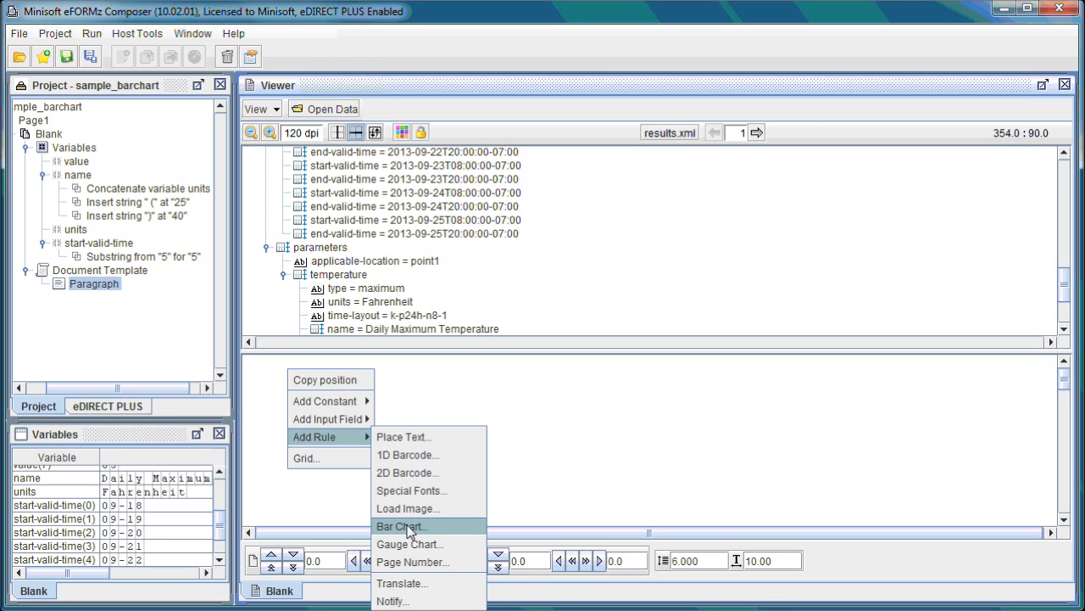
- Add a bar chart to the document template's paragraph, with a width of 3500 and a height of 1500
left_click(117, 291)
right_click(117, 291)
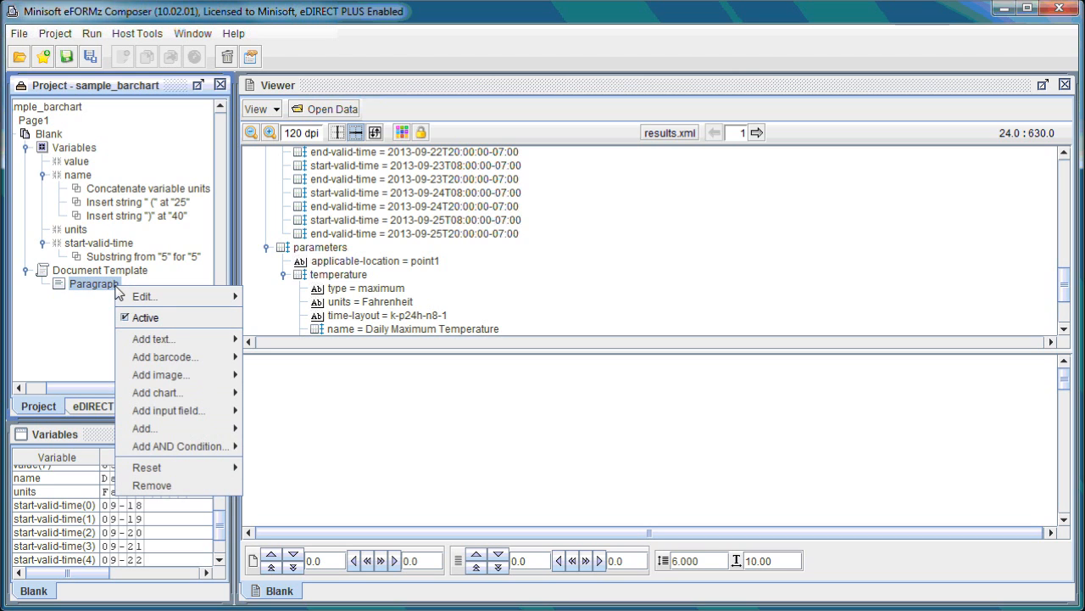
mouse_move(221, 402)
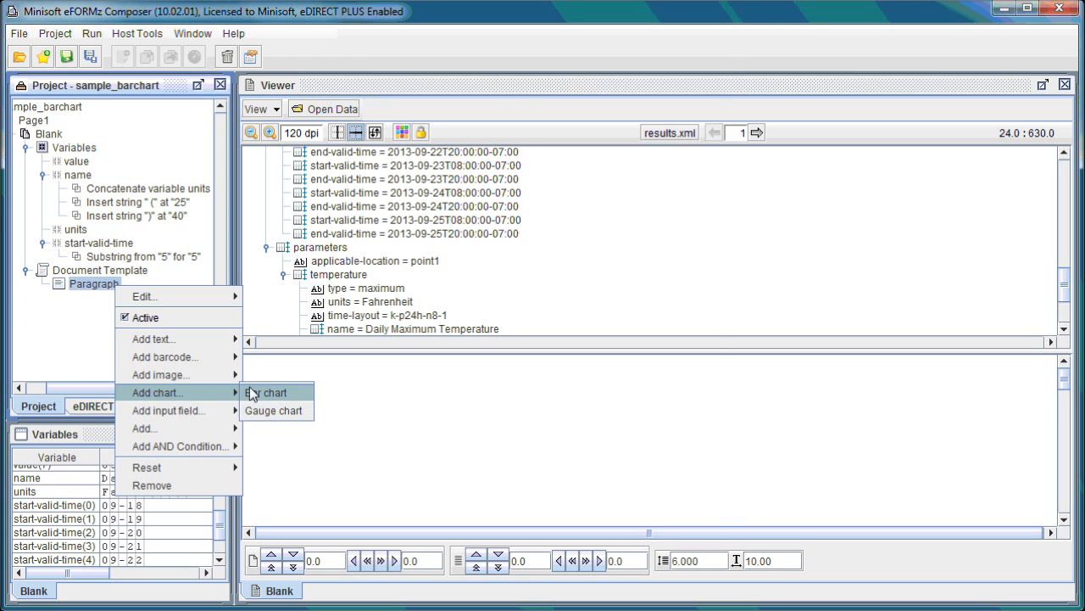
left_click(253, 393)
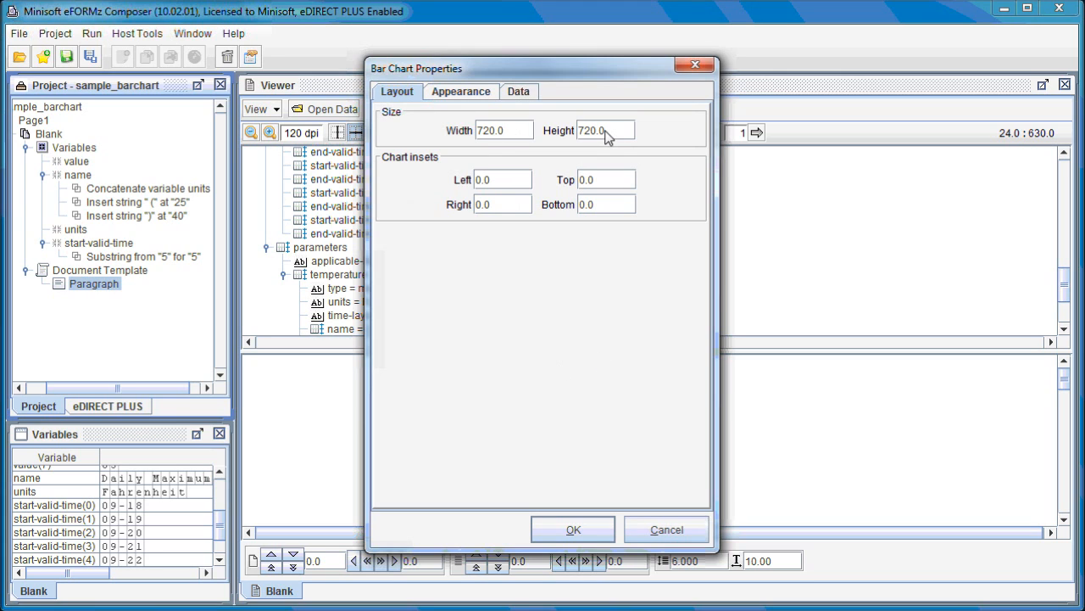
left_click_drag(499, 133, 465, 136)
type("3500")
left_click_drag(592, 132, 572, 134)
type("1500")
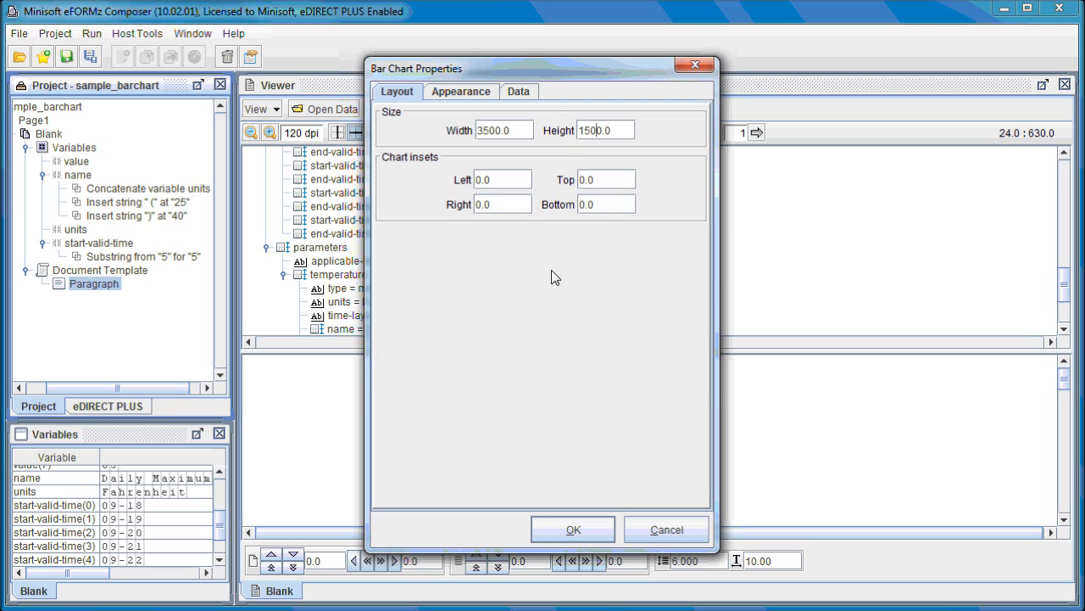
- Set the bar chart's left, right, top and bottom insets to 200.0 each
left_click_drag(483, 180, 479, 183)
left_click(477, 175)
type("20")
left_click_drag(508, 179, 471, 204)
type("200.0")
left_click_drag(632, 180, 568, 178)
type("200.0")
left_click_drag(632, 205, 573, 205)
type("200.0")
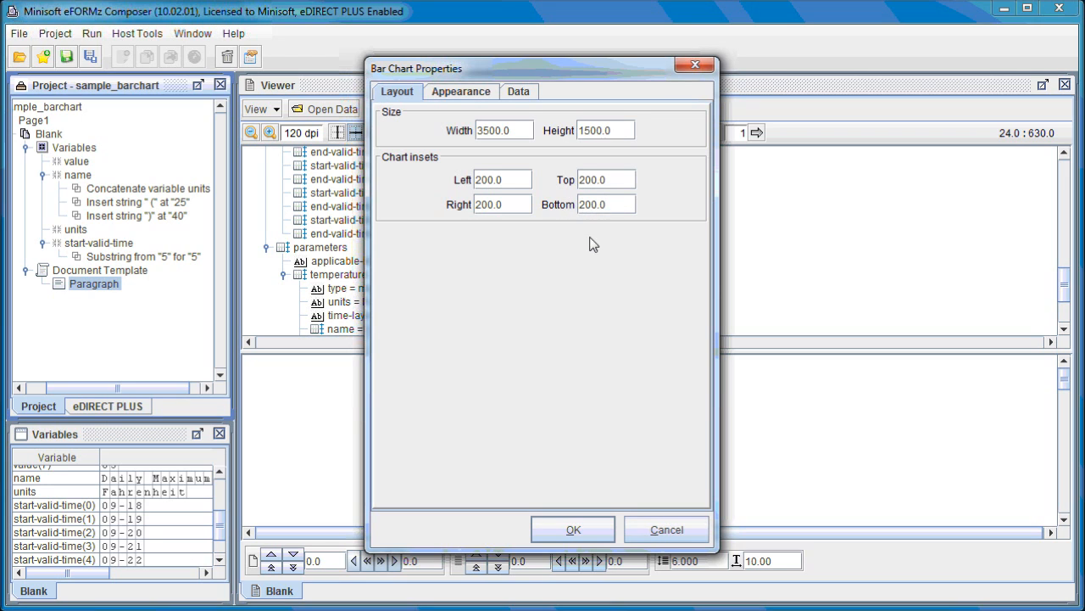
- Take the bar chart's title from the name variable
left_click(463, 93)
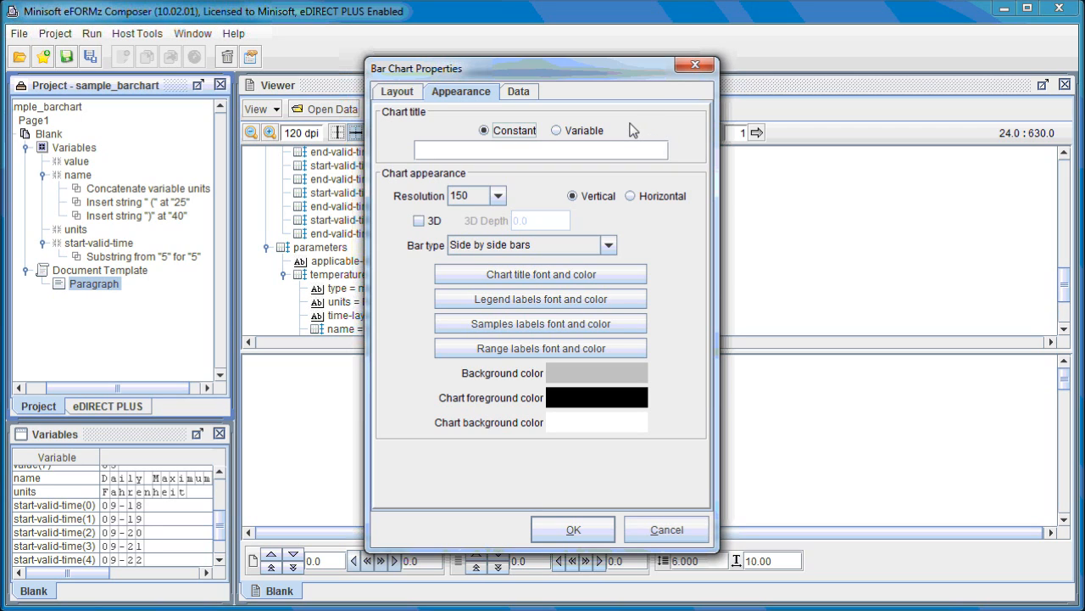
left_click(584, 132)
left_click(560, 151)
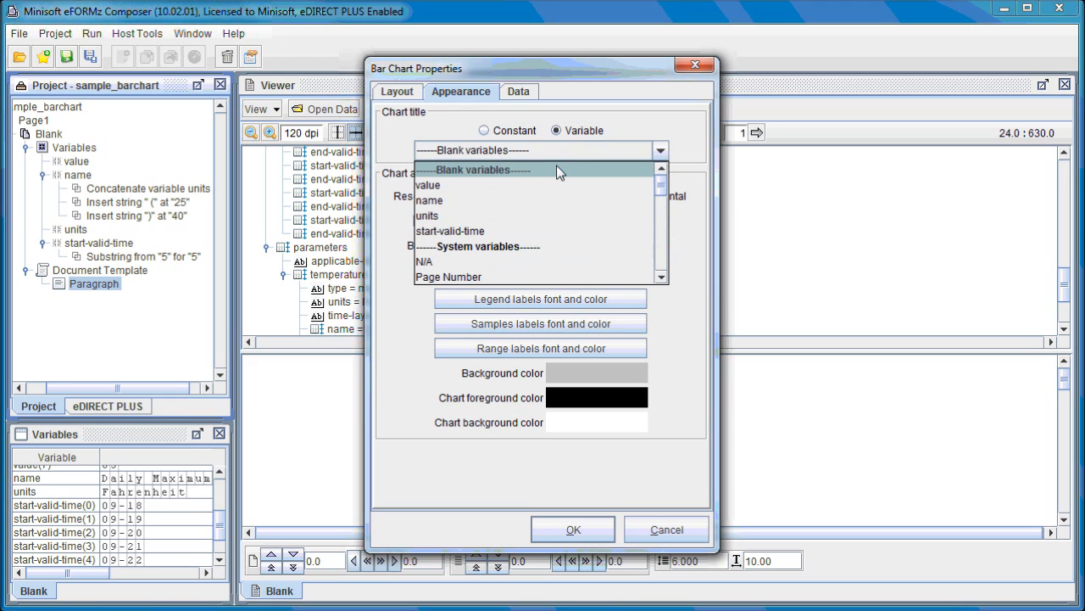
left_click(467, 200)
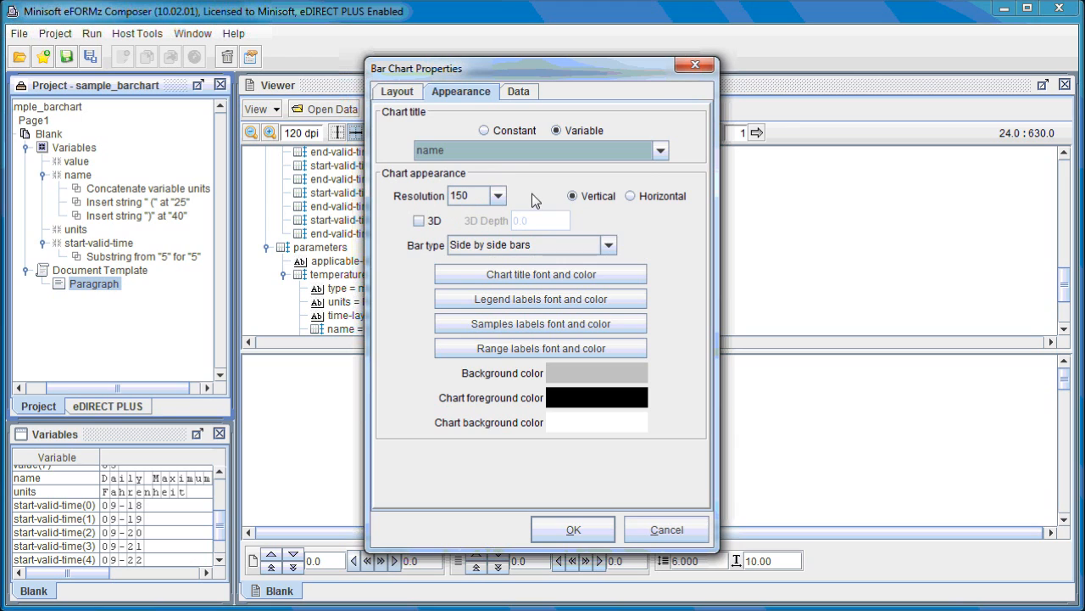
- Set the bar chart's resolution to 300, enable 3D, and choose side by side bars as the bar type
left_click(498, 196)
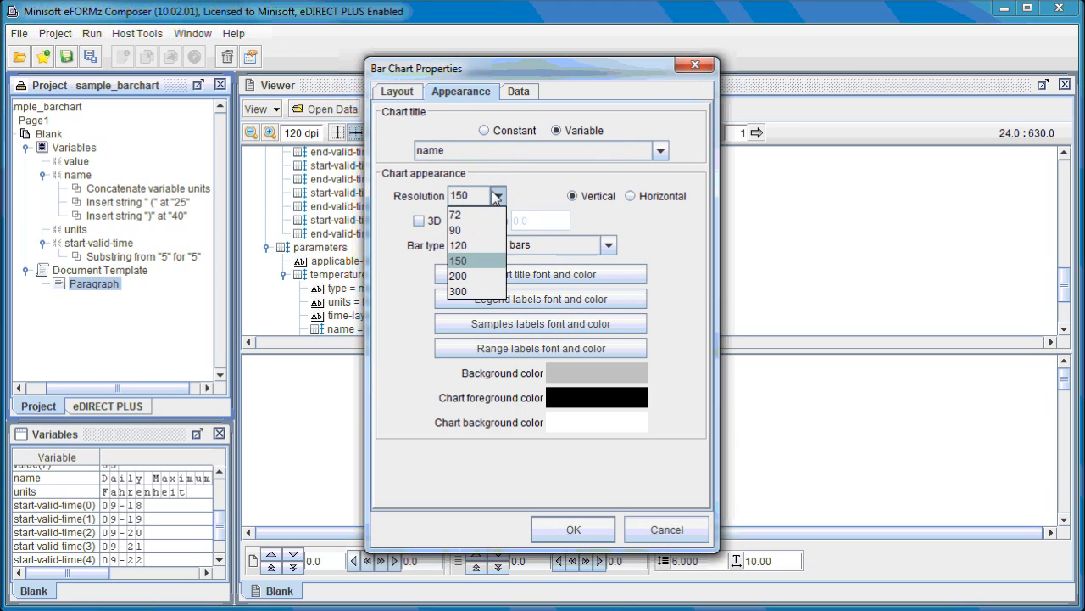
left_click(494, 292)
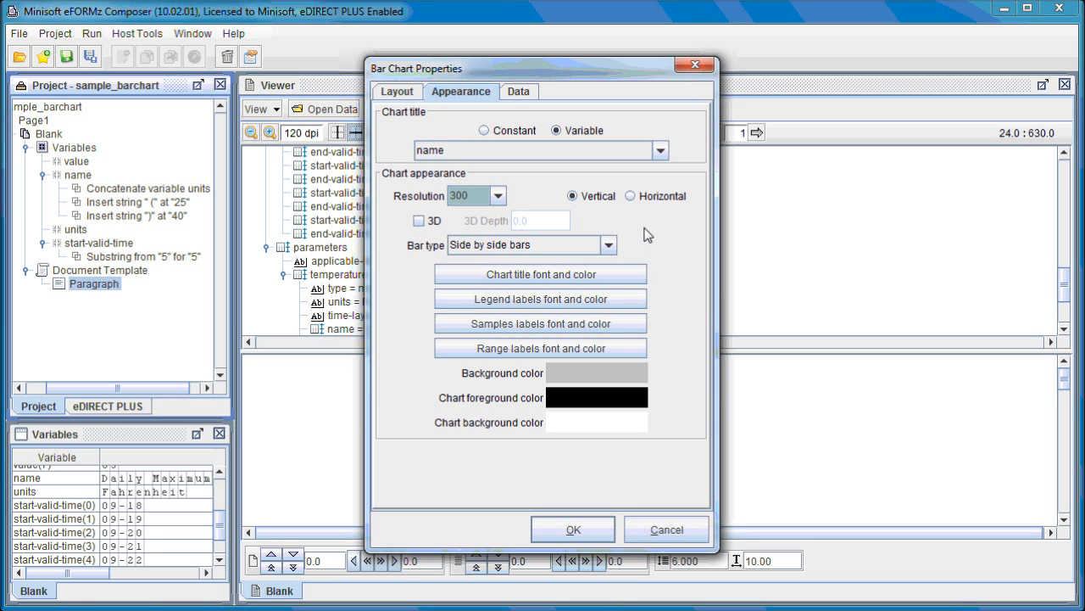
left_click(418, 220)
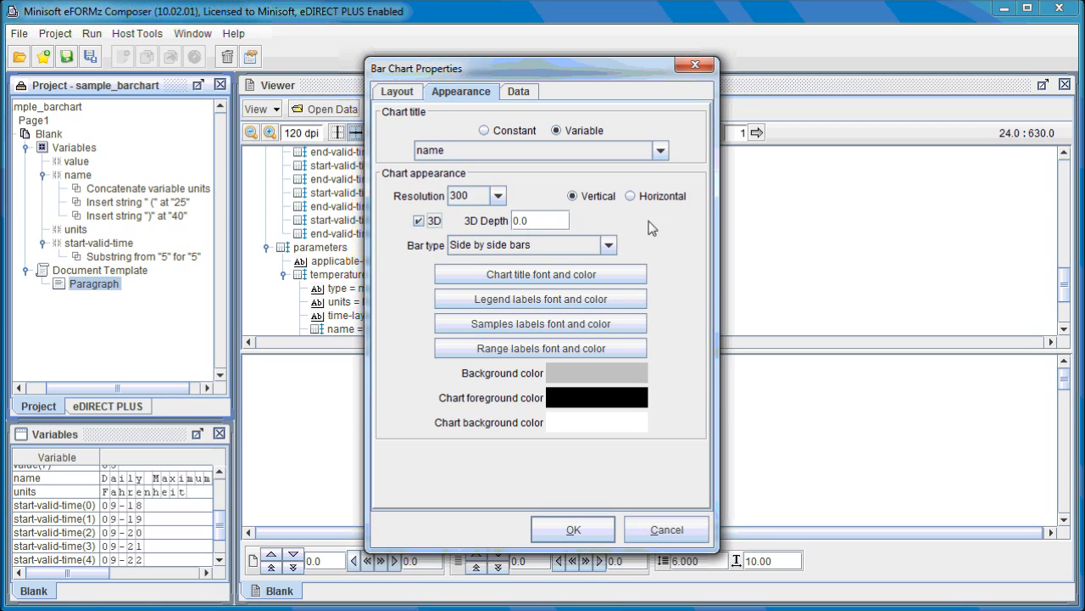
left_click(609, 245)
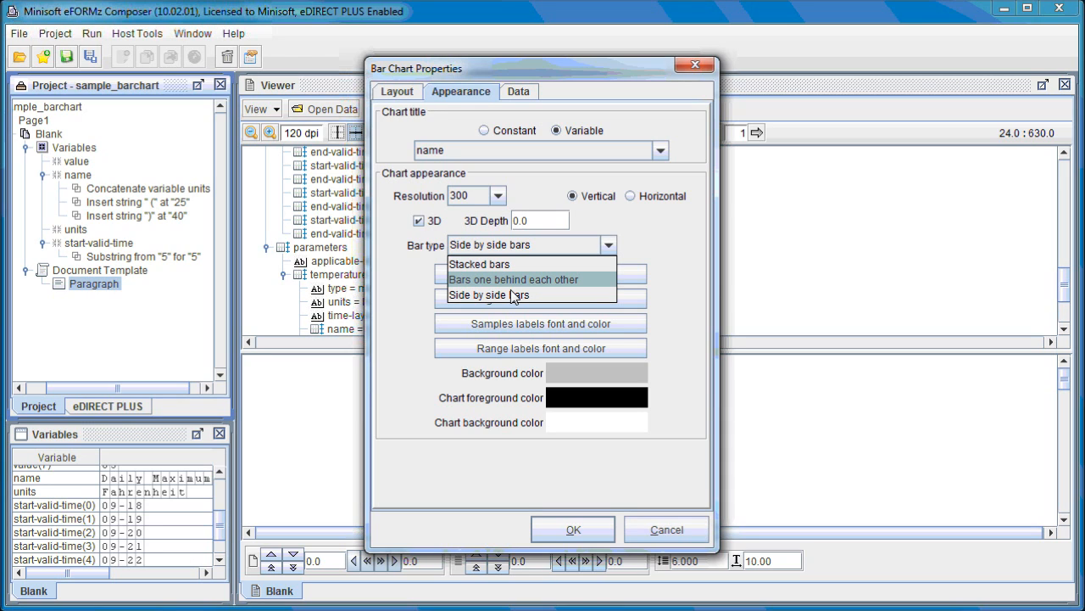
left_click(539, 295)
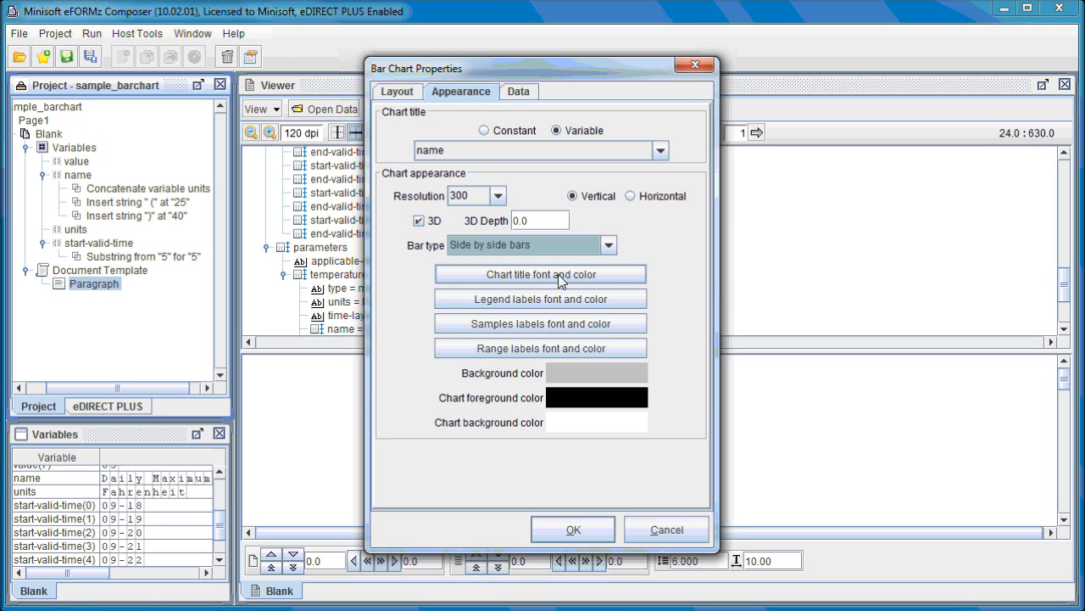
- Give the chart title a custom bold font and a custom blue text color instead of the automatic settings
left_click(586, 280)
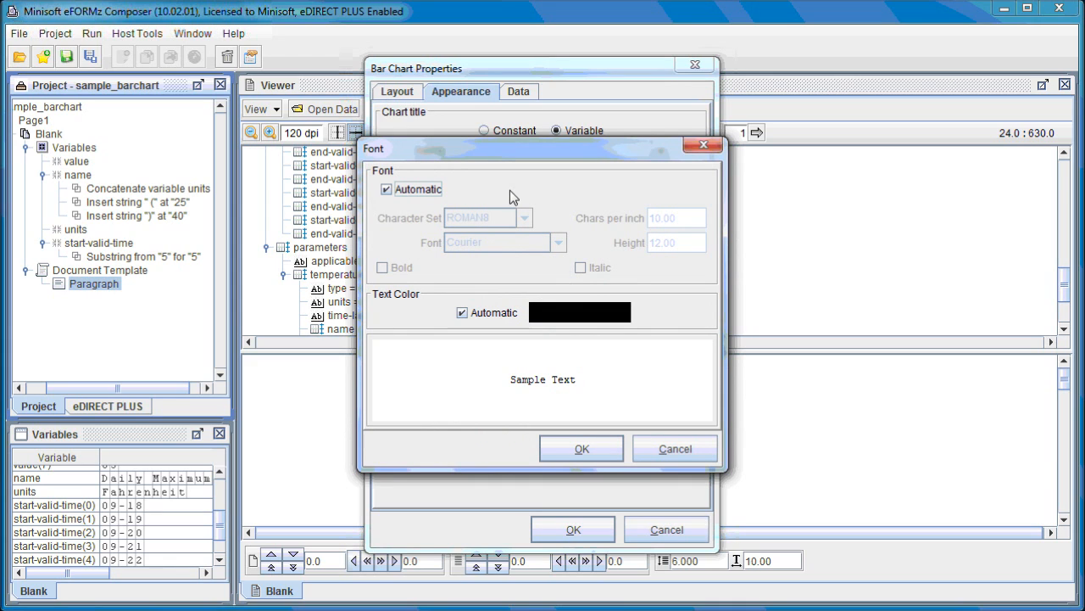
left_click(406, 190)
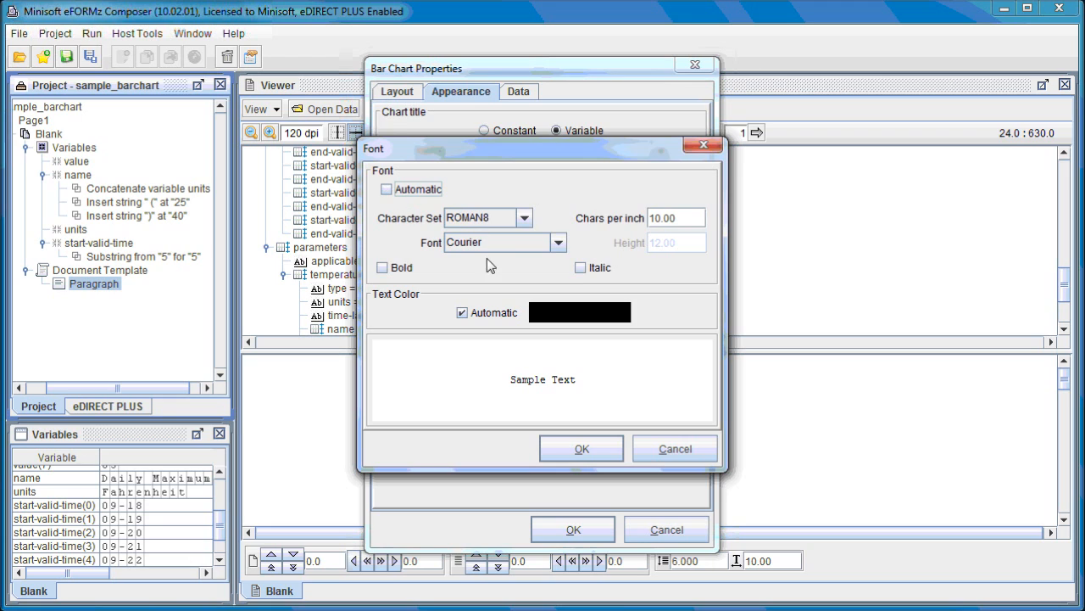
left_click(406, 269)
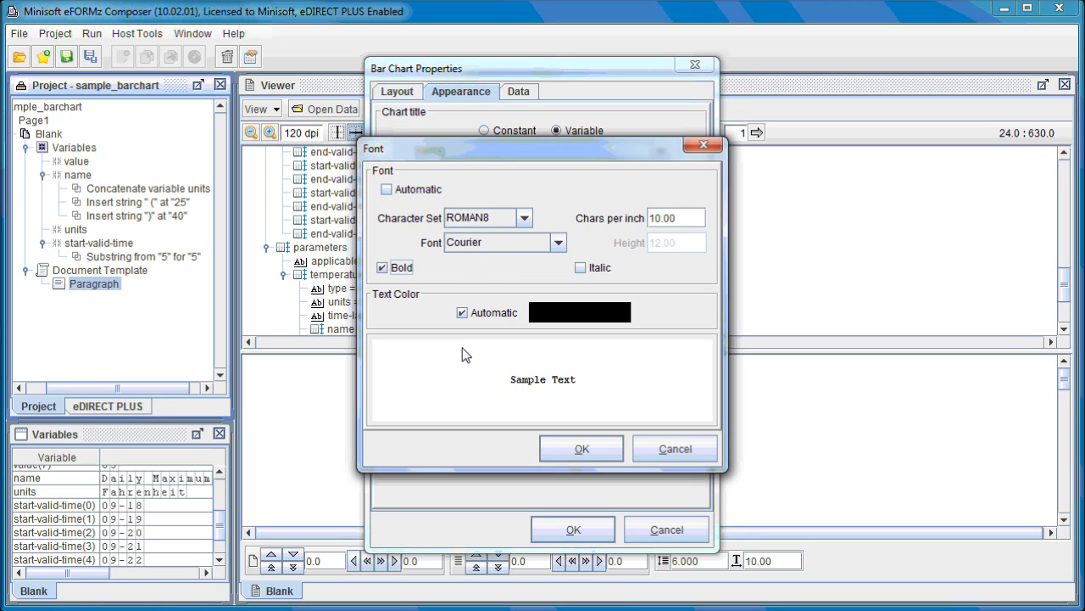
left_click(462, 312)
left_click(547, 316)
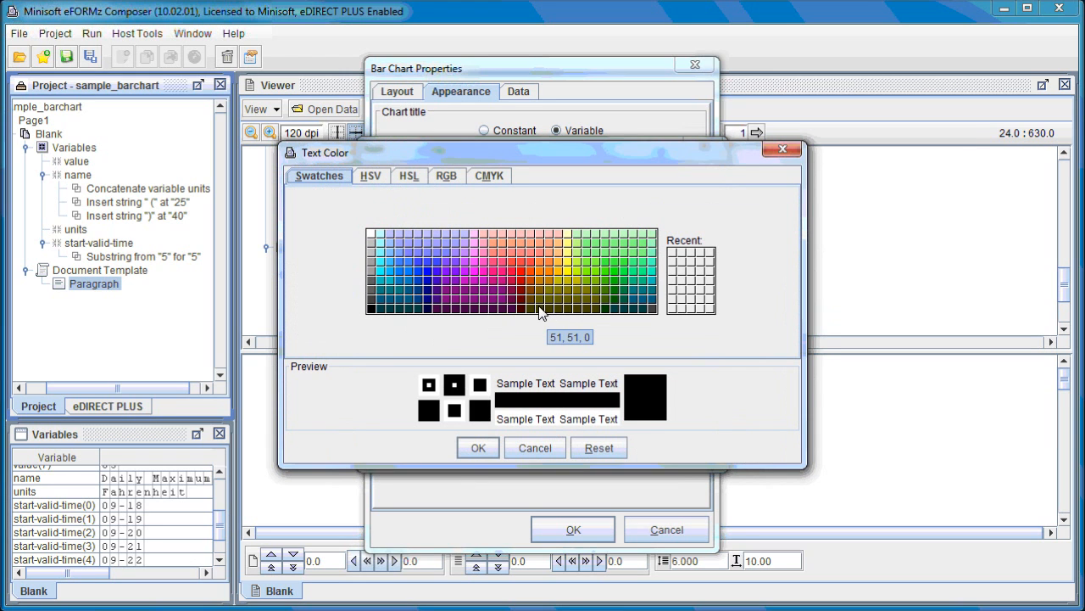
left_click(418, 262)
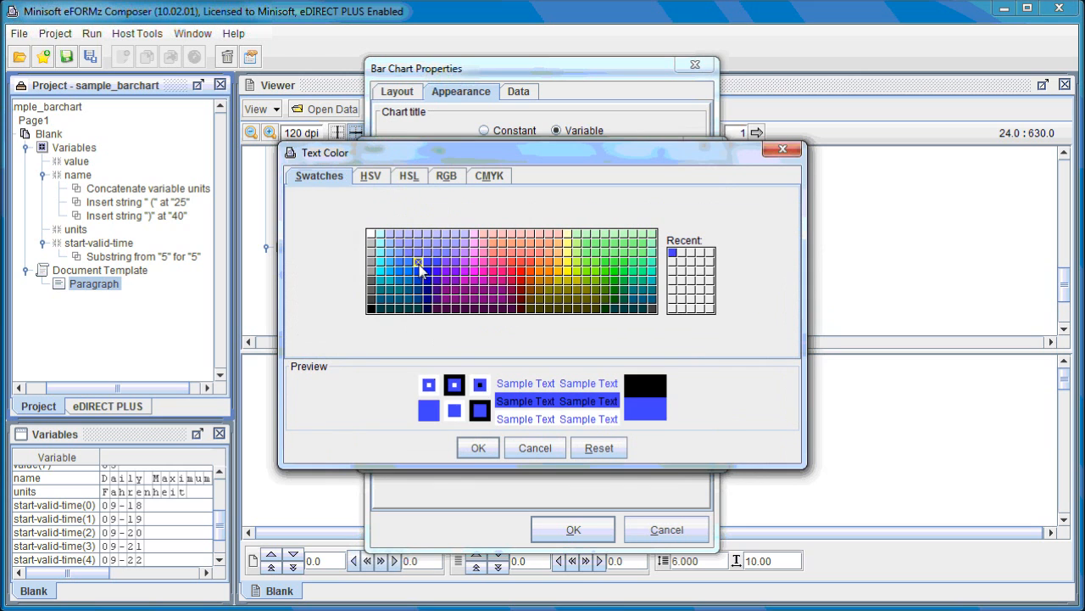
left_click(479, 451)
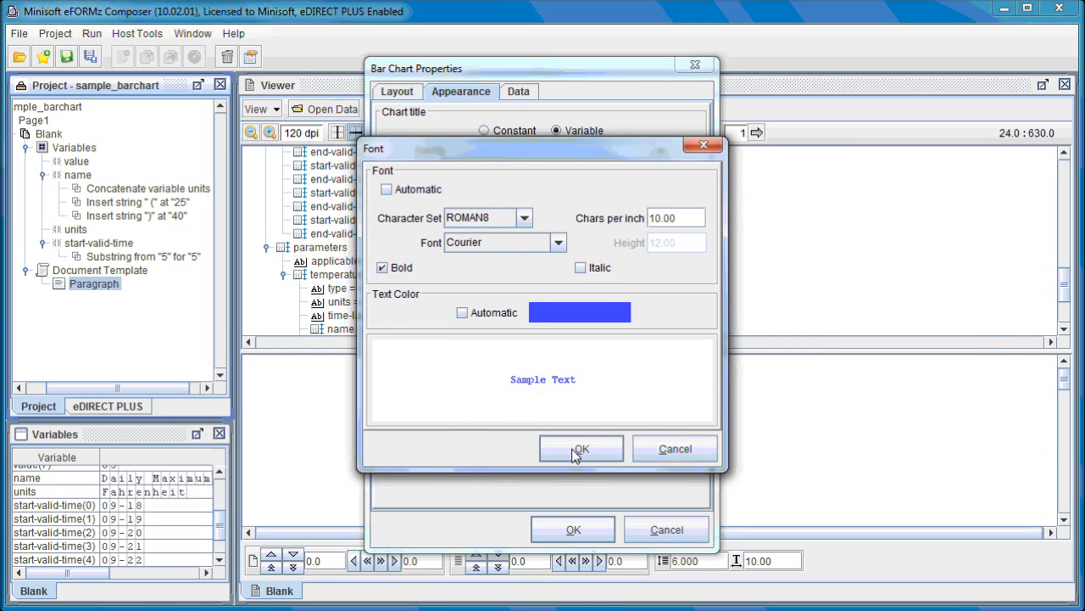
left_click(575, 452)
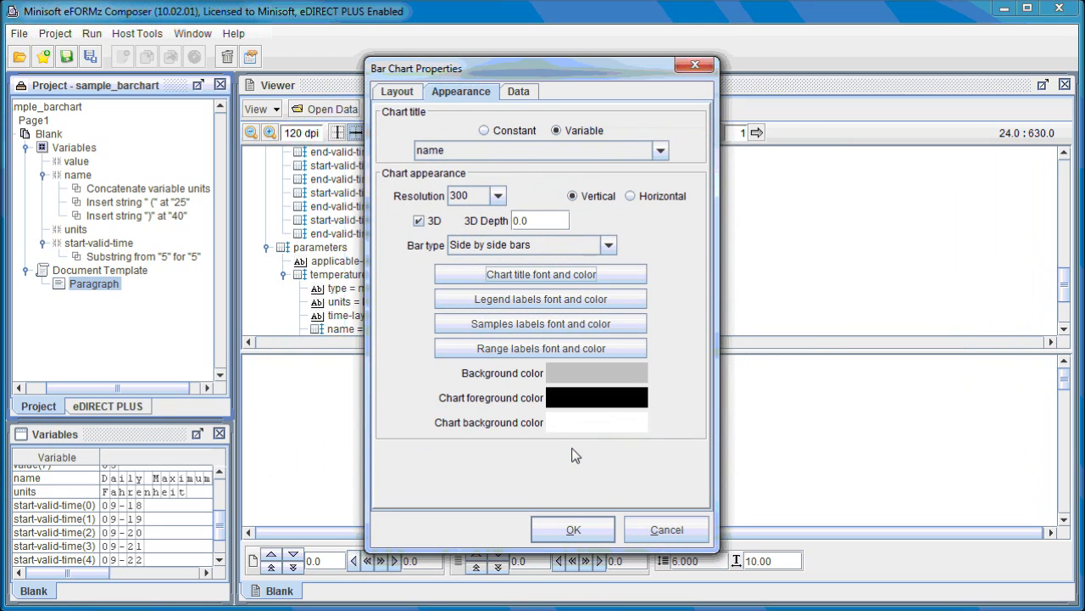
- Review the font and color settings of the legend, samples and range labels, keeping them automatic
left_click(565, 302)
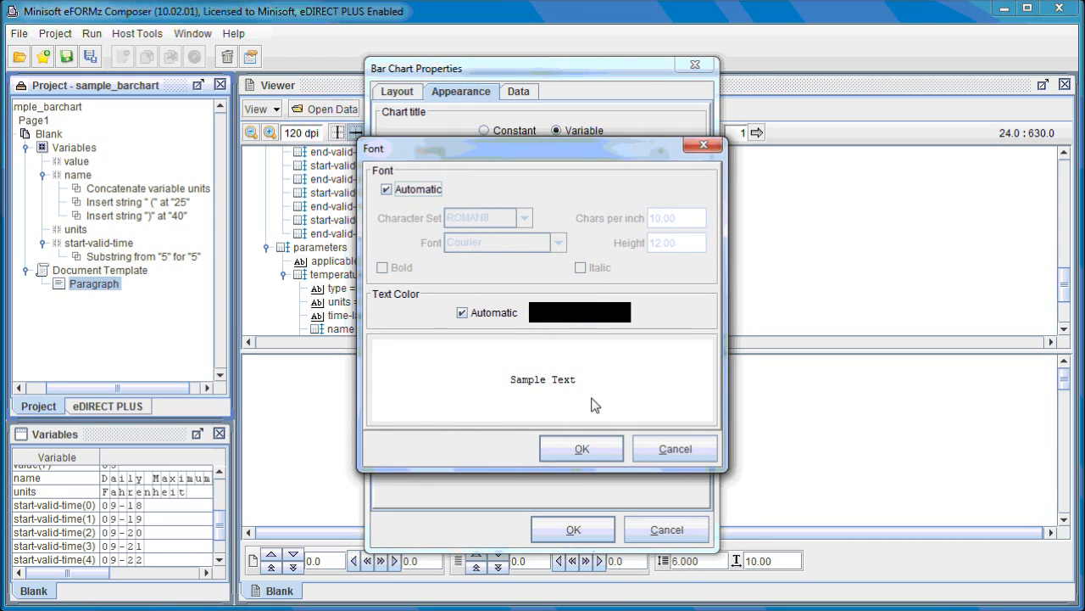
left_click(592, 445)
left_click(567, 333)
left_click(577, 448)
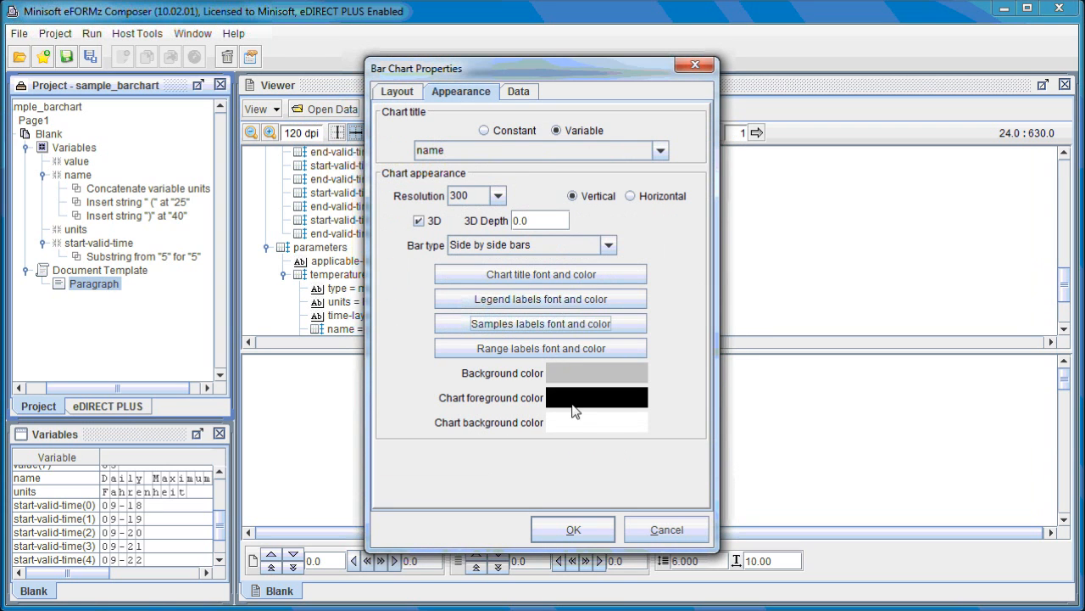
left_click(570, 348)
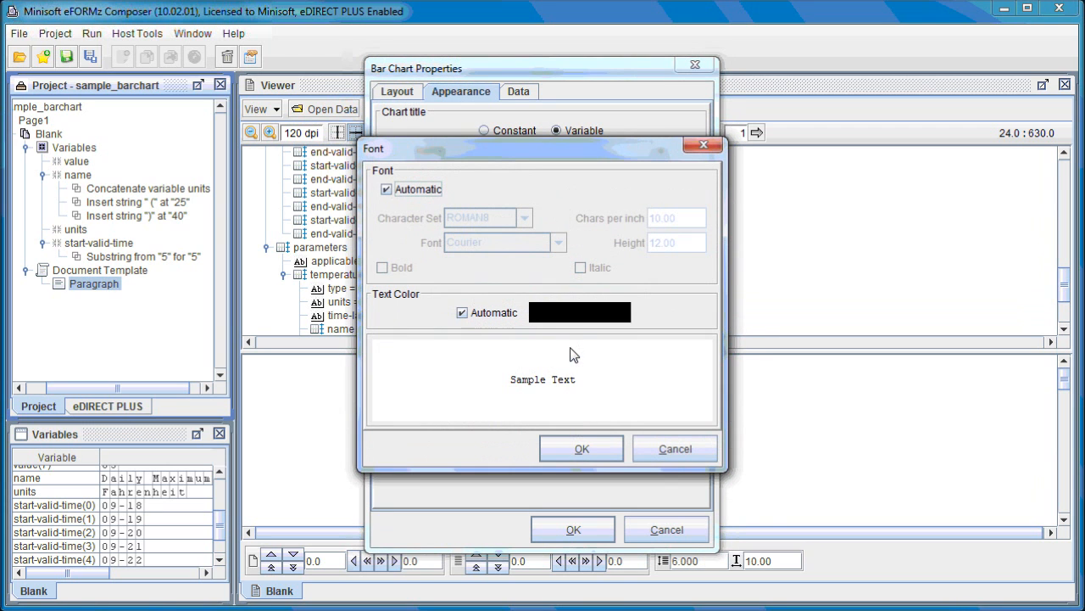
left_click(607, 450)
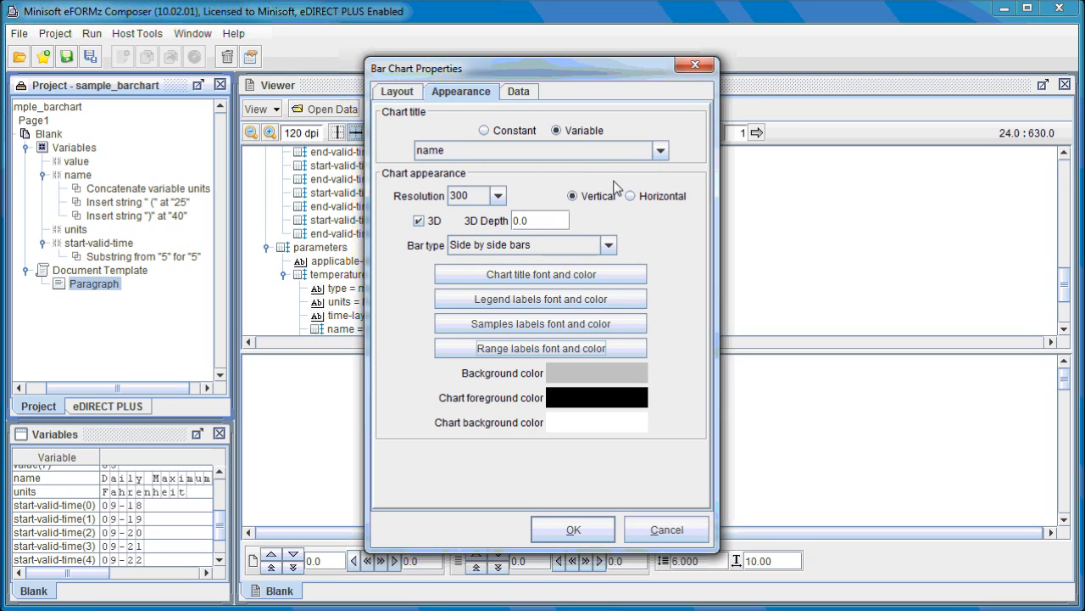
- Set the chart's sample count to 7 and use the occurring variable start-valid-time for the samples labels
left_click(525, 89)
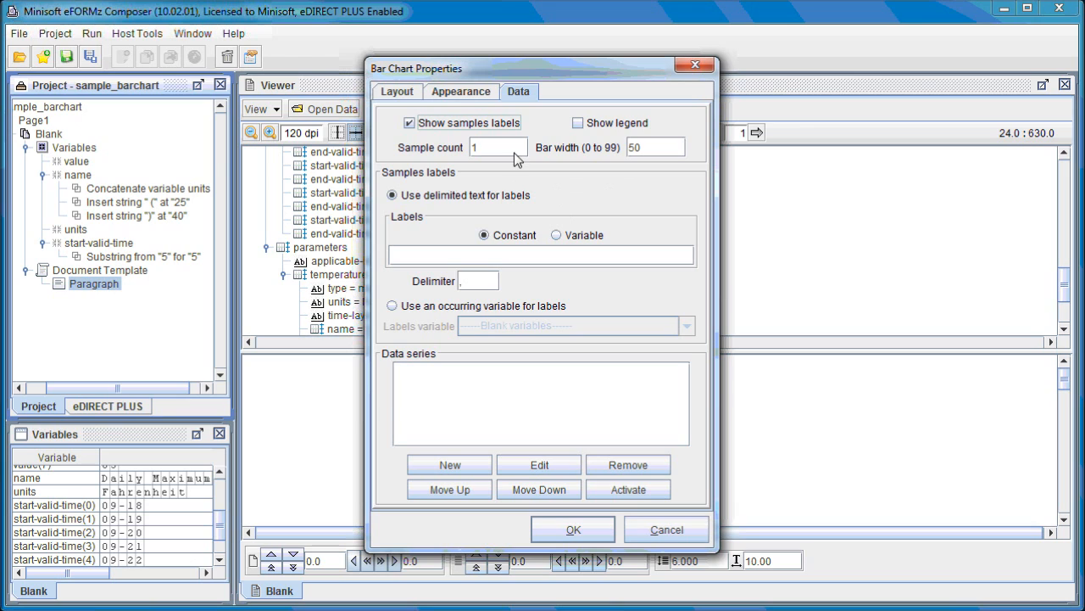
left_click_drag(514, 149, 471, 145)
type("7")
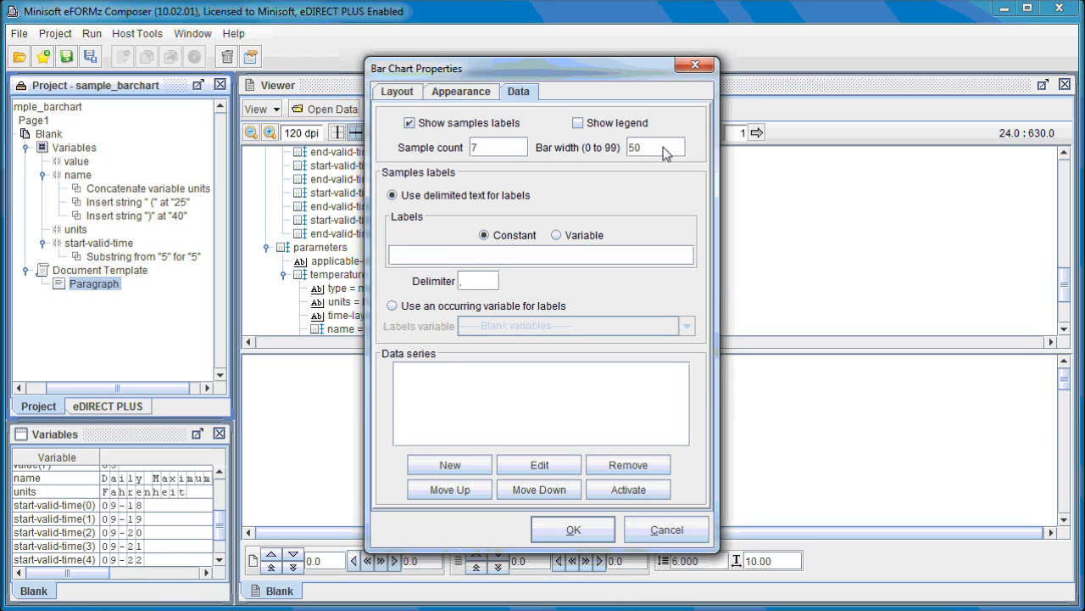
left_click(428, 313)
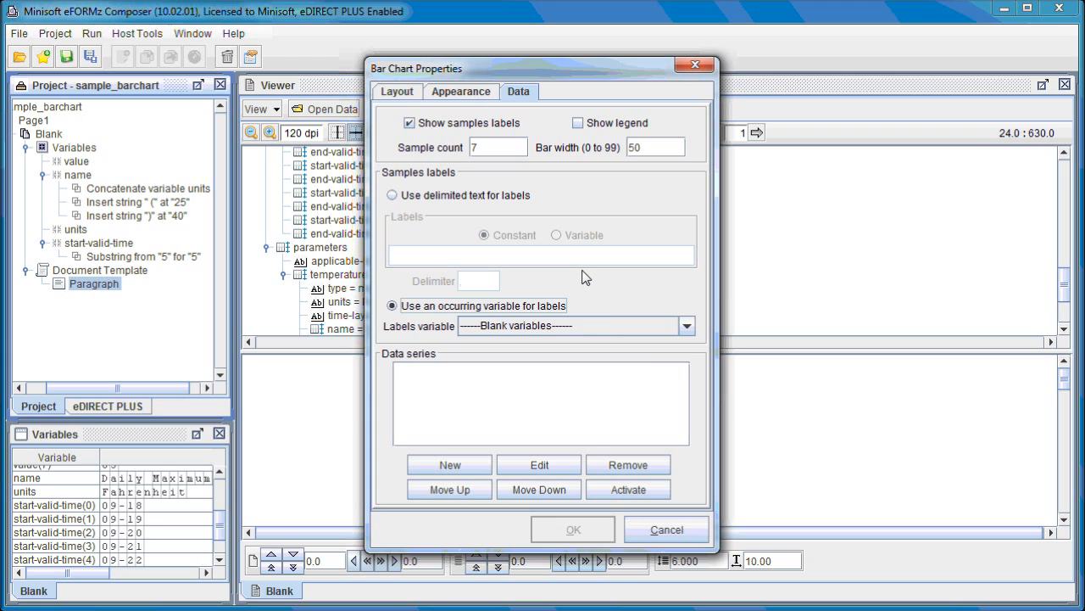
left_click(580, 331)
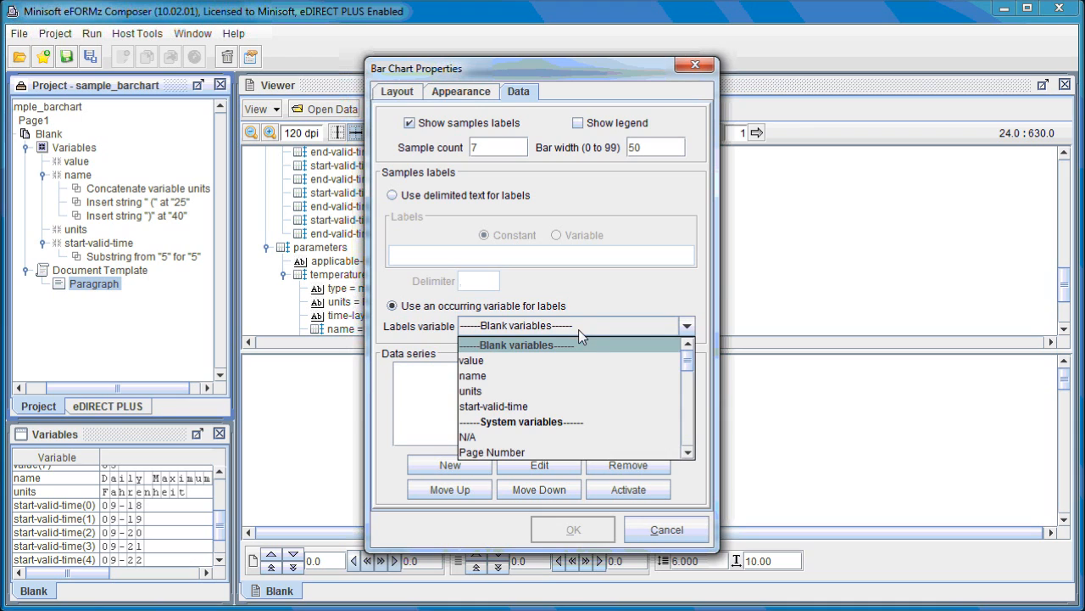
left_click(508, 405)
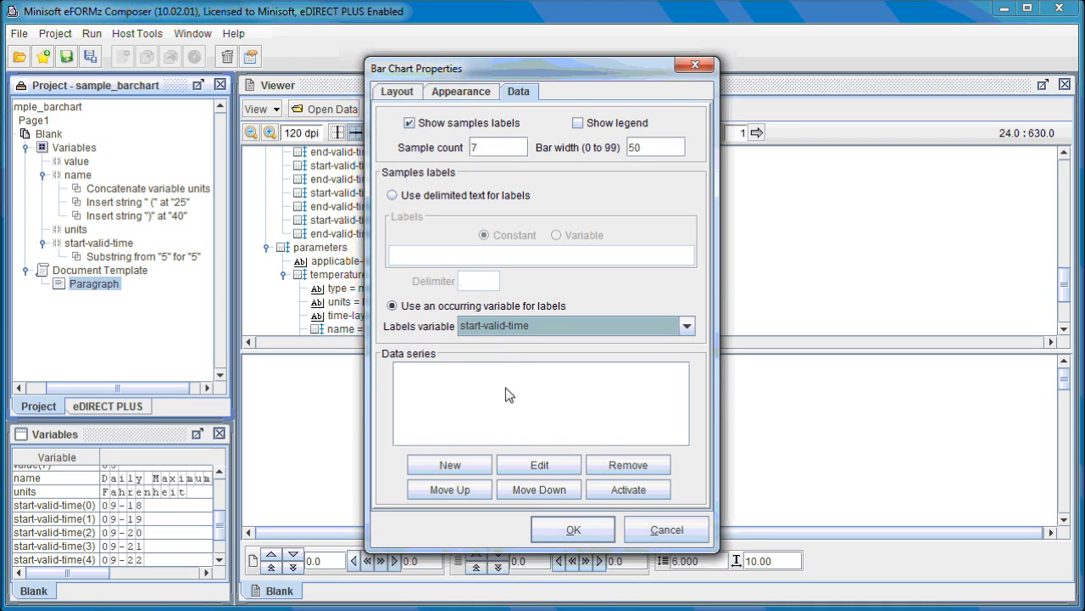
- Create a new chart data series that takes its data from the occurring variable value
left_click(479, 465)
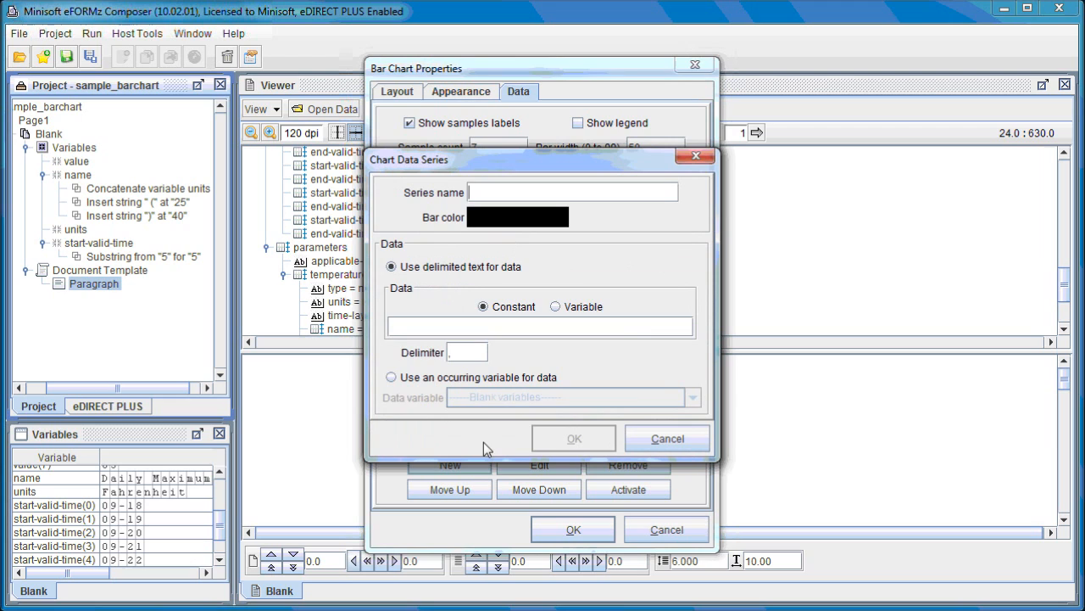
left_click(479, 377)
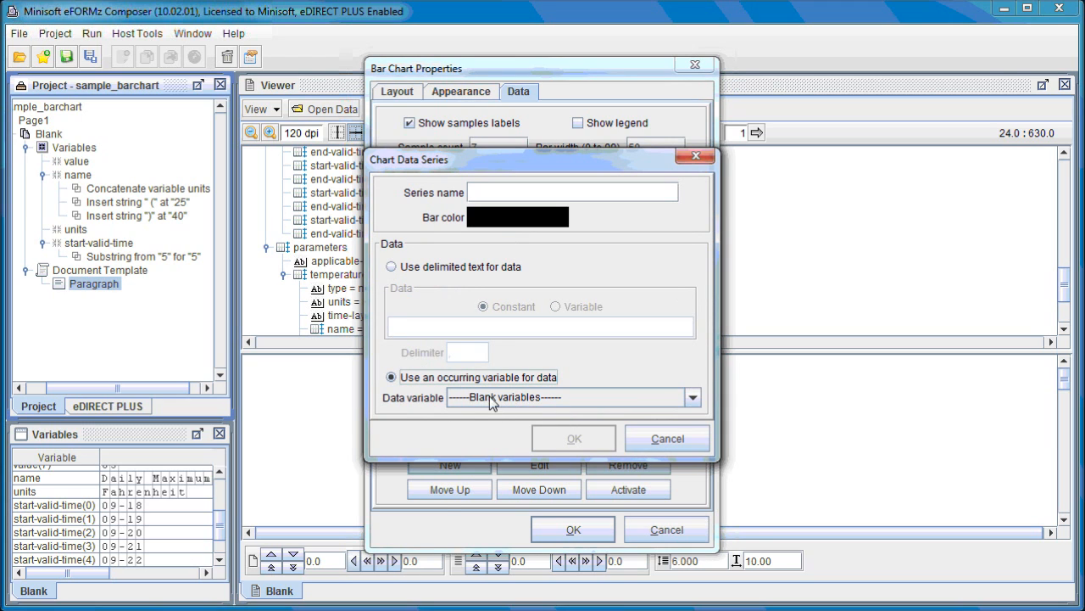
left_click(491, 397)
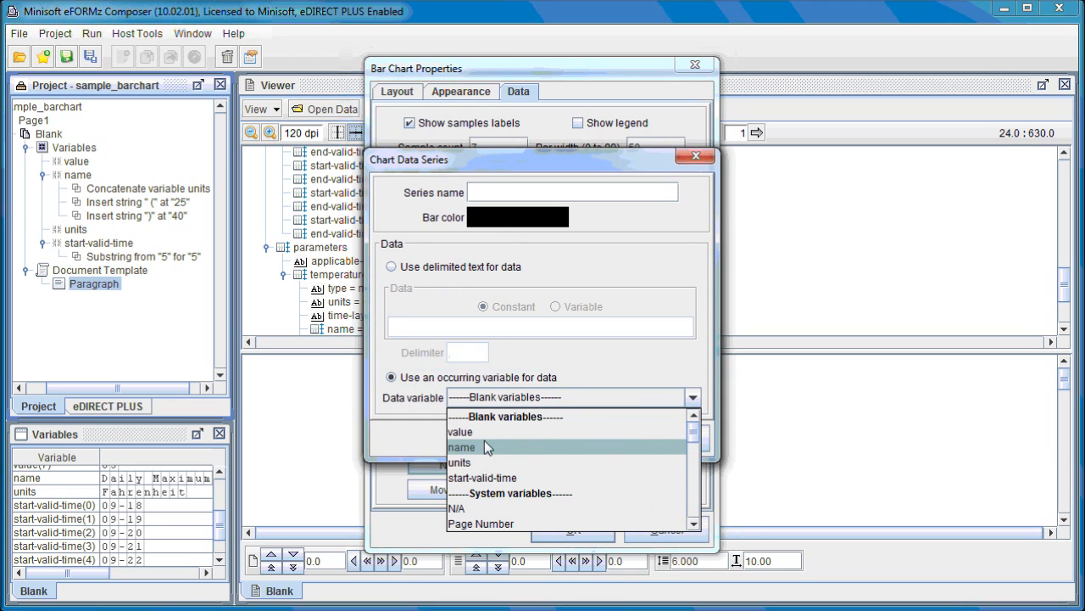
left_click(498, 433)
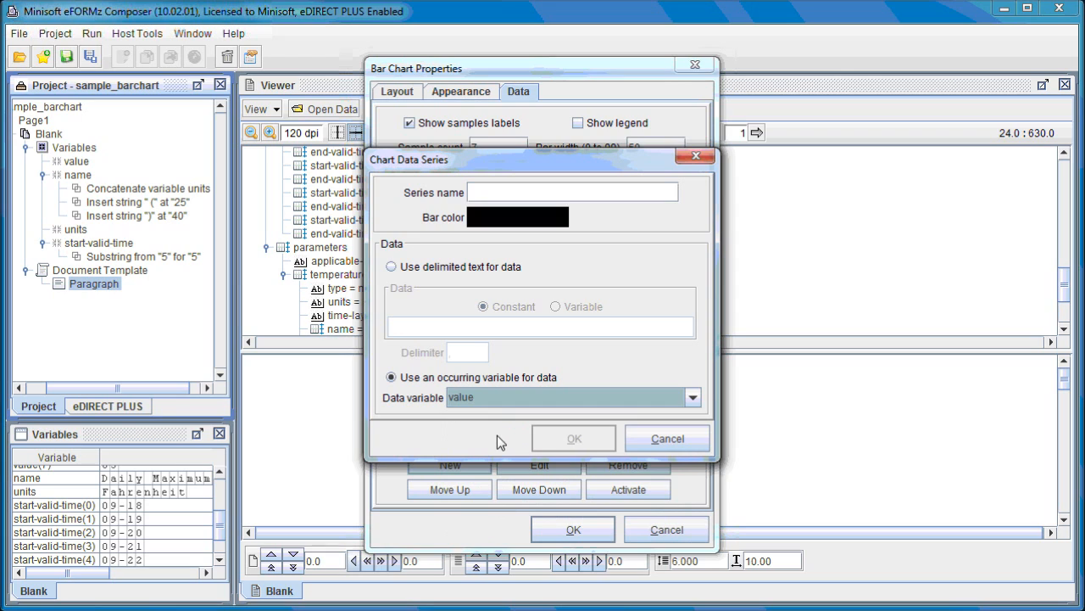
- Name the data series Temperature Fahrenheit, then accept the series and the bar chart properties
left_click(540, 198)
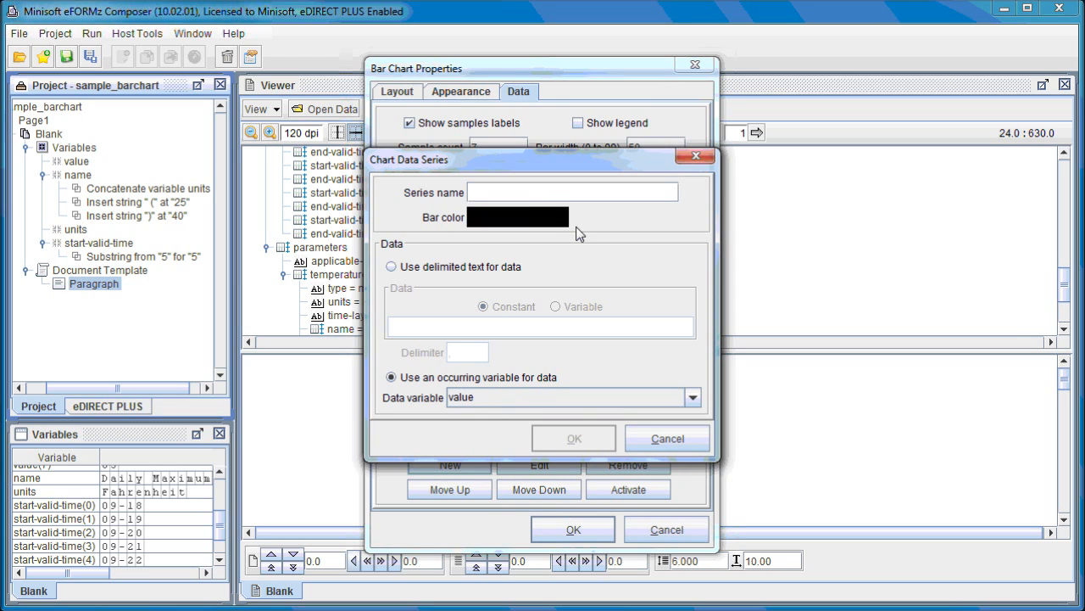
type("T")
key("Caps_Lock")
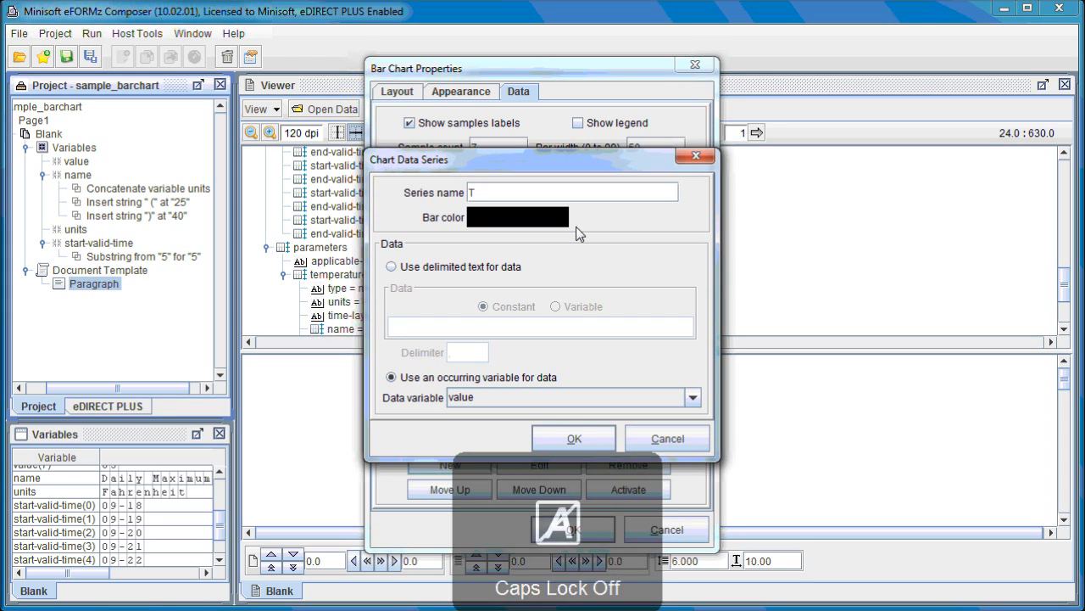
type("emper")
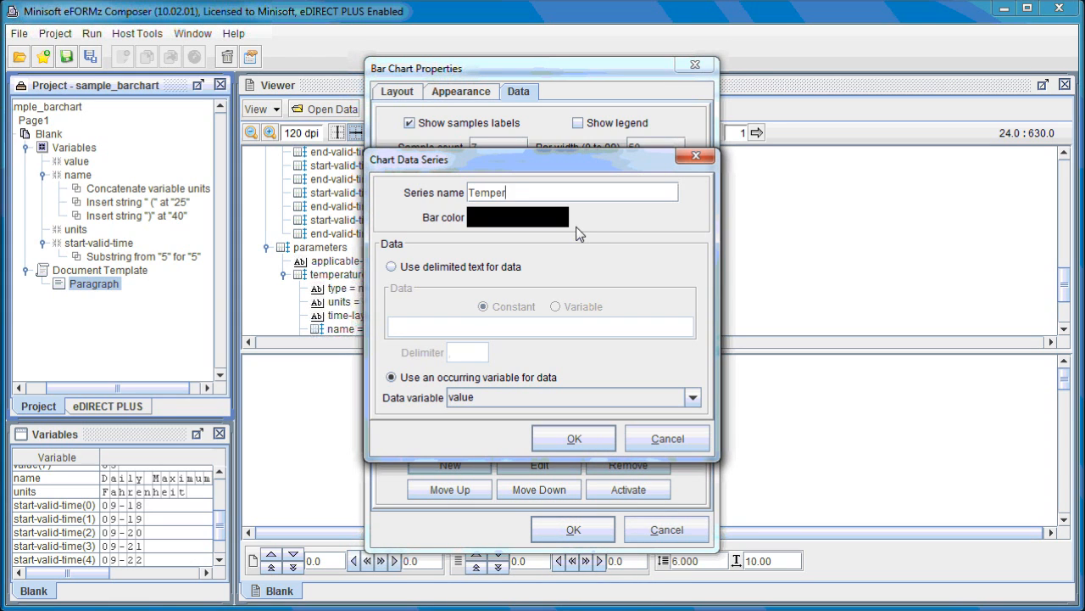
type("ature")
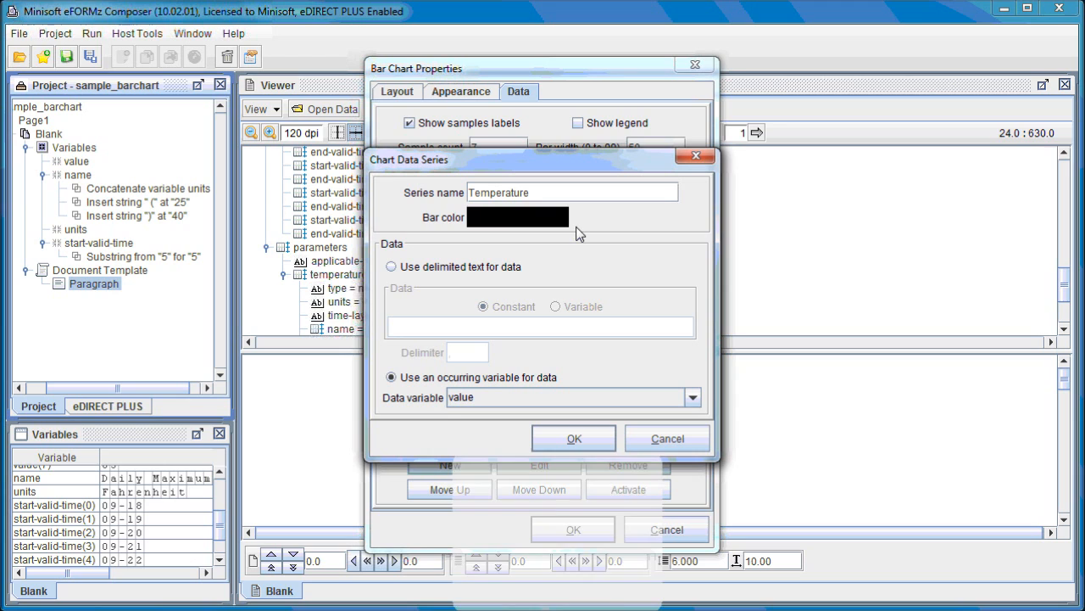
key("Caps_Lock")
type("F")
key("Caps_Lock")
type("ahrenheit")
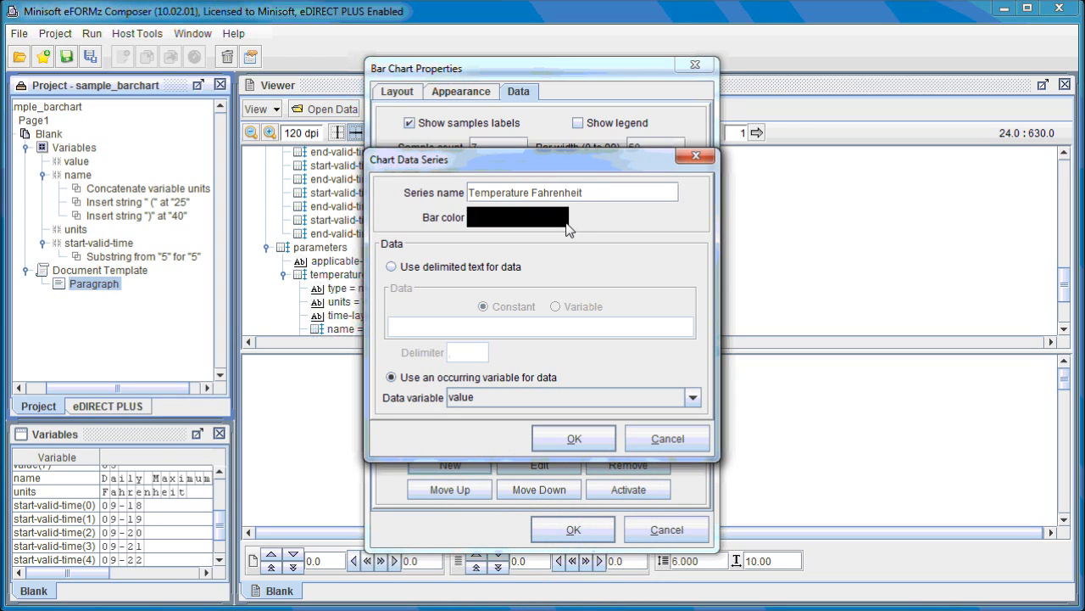
left_click(575, 439)
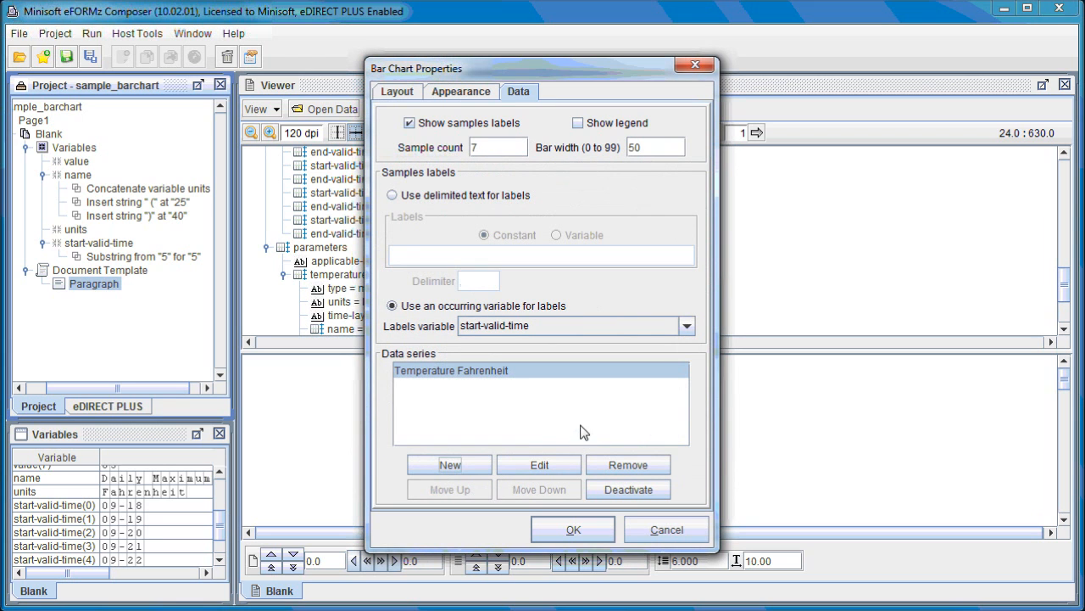
left_click(577, 535)
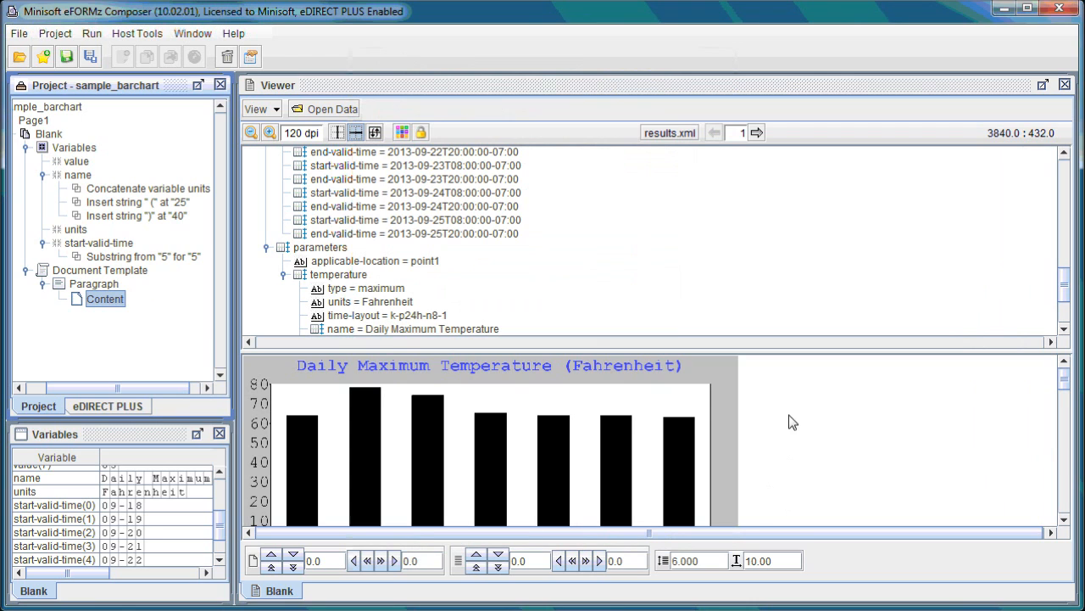
- Examine the rendered bar chart from its title down to the date labels below the bars
scroll(812, 413, "down", 3)
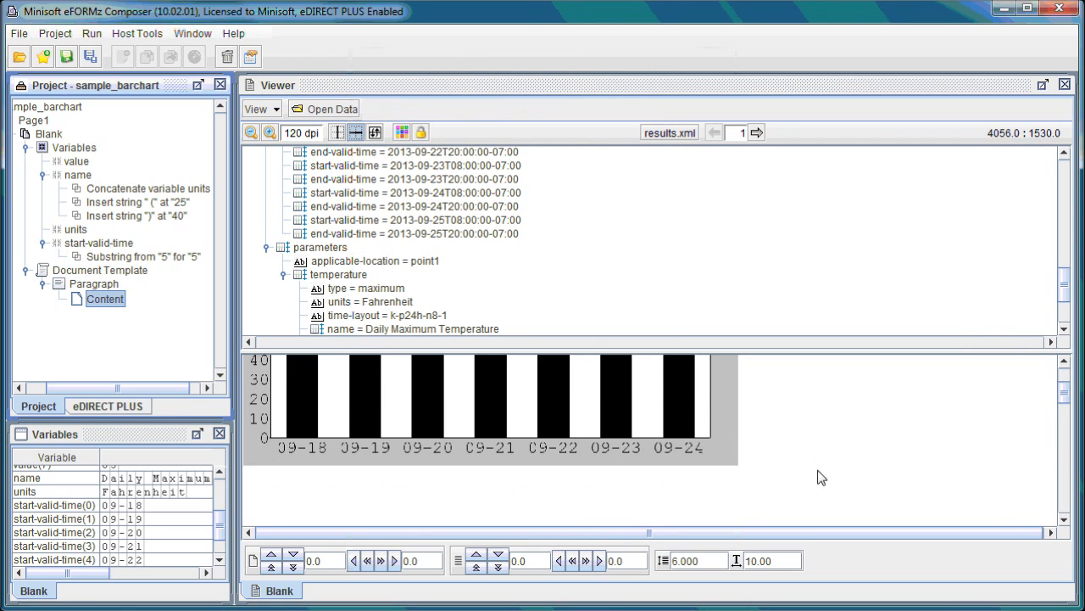
scroll(817, 473, "up", 3)
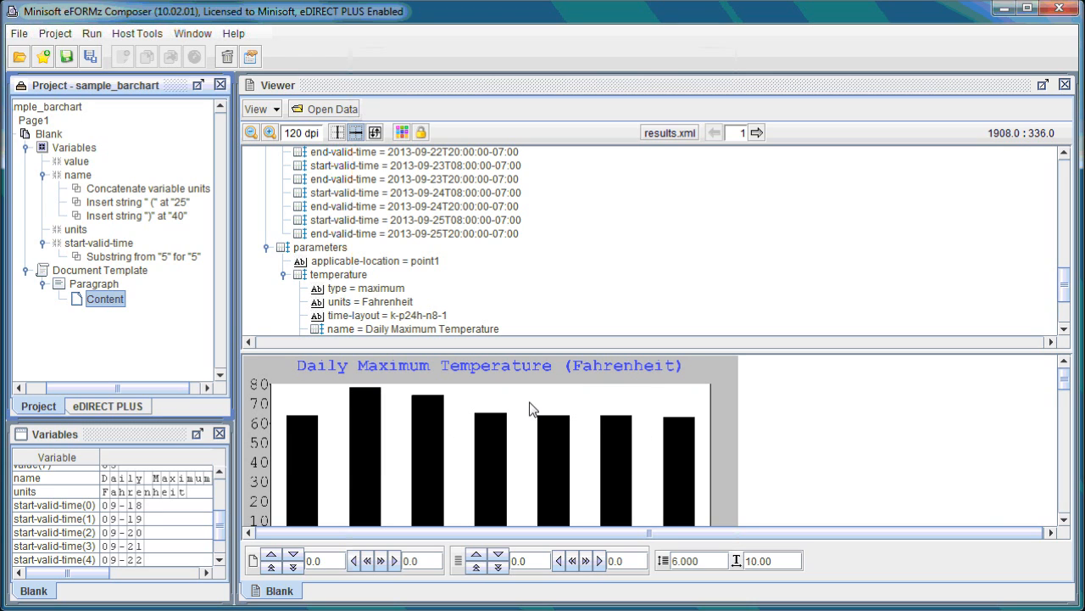
scroll(819, 395, "down", 3)
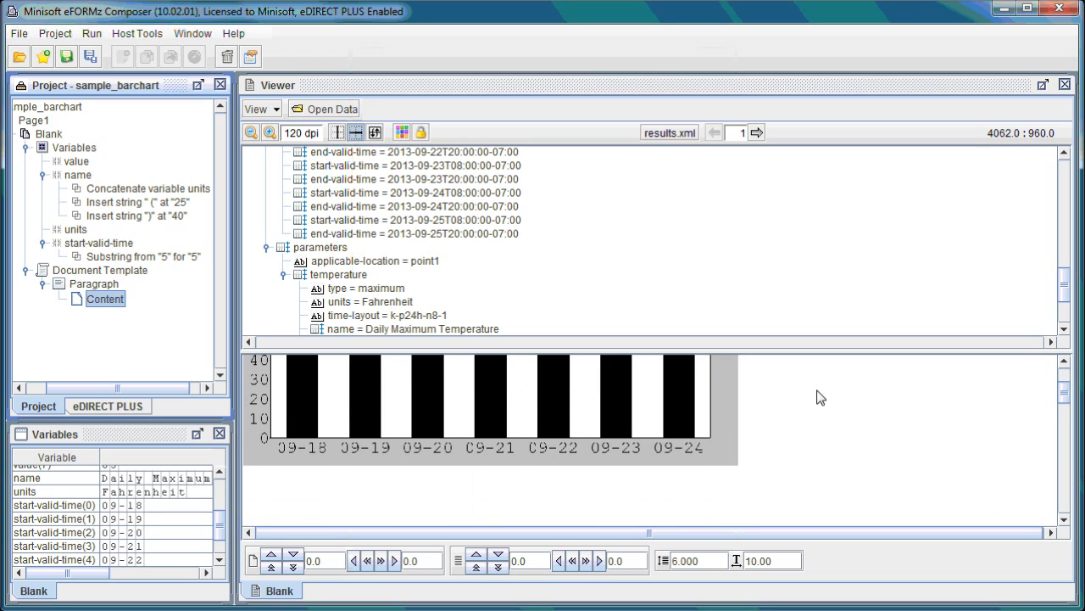
scroll(816, 403, "up", 3)
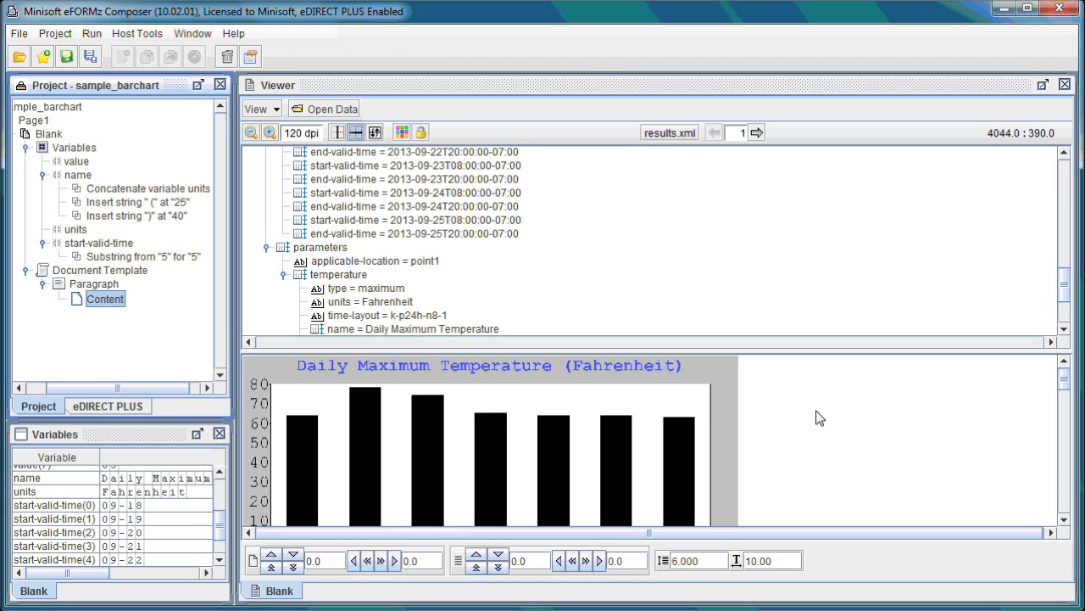
scroll(819, 417, "down", 3)
scroll(818, 416, "up", 3)
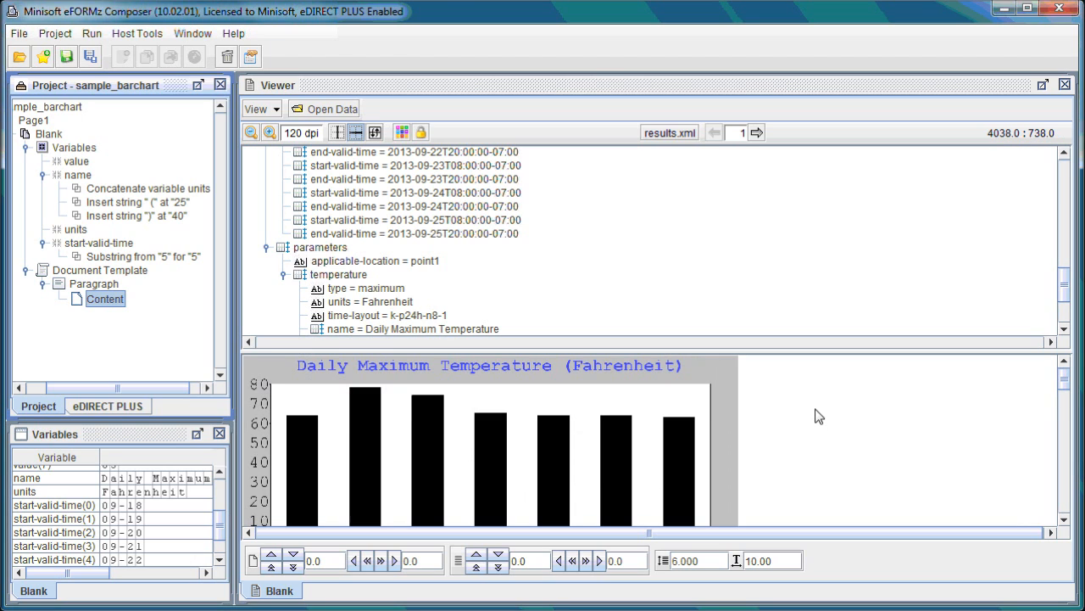